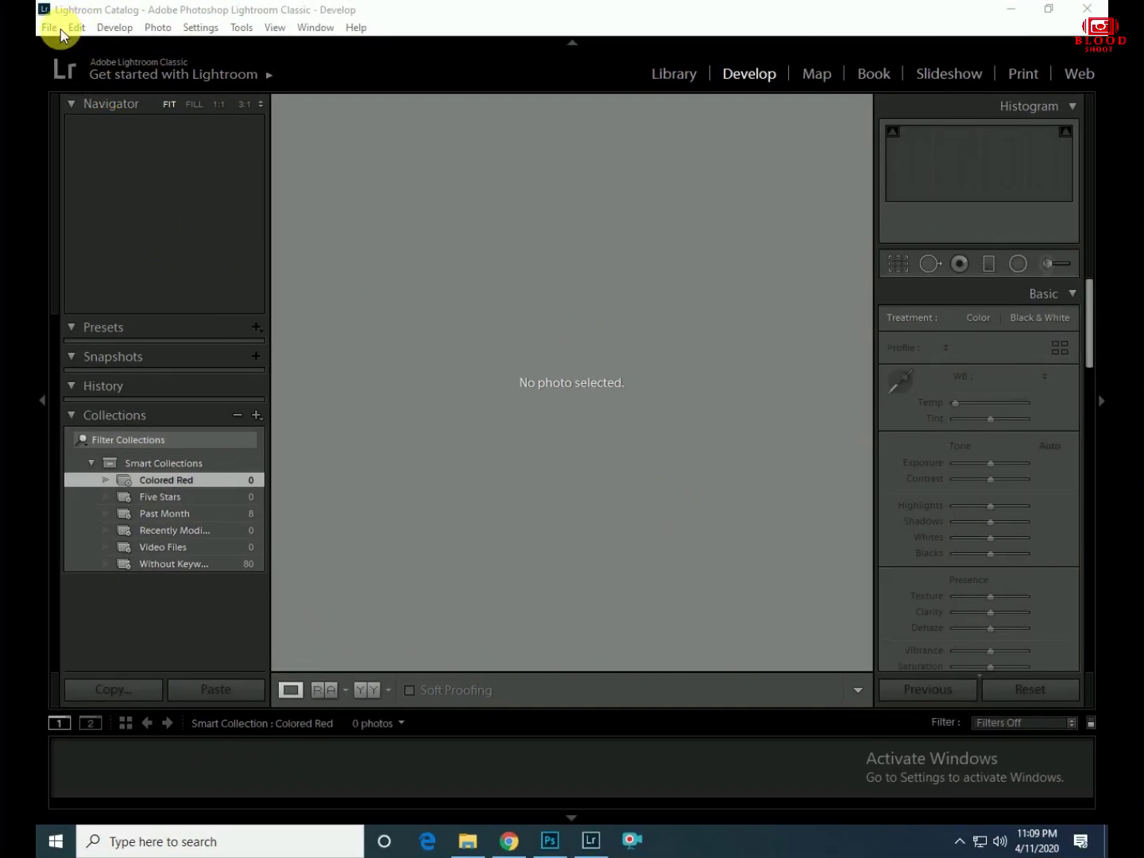
- Start an import and browse the photos in the Users folder
left_click(49, 28)
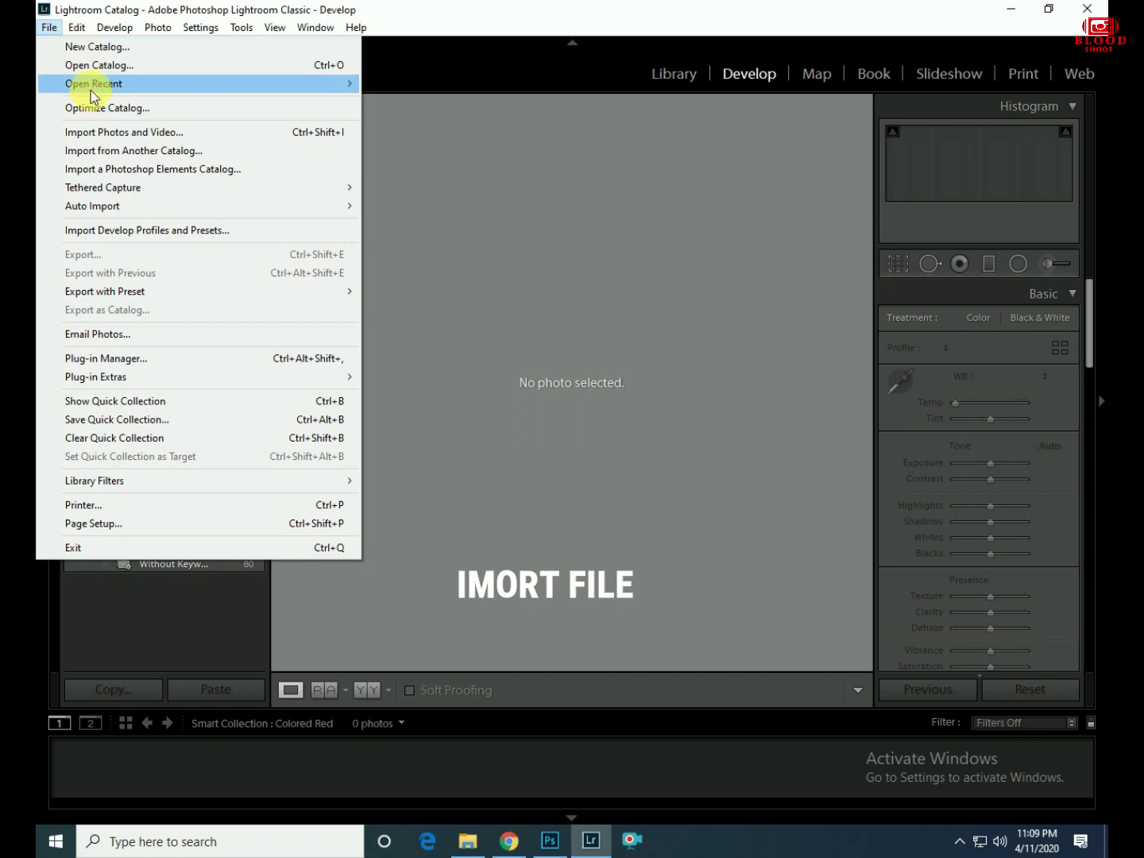
left_click(103, 133)
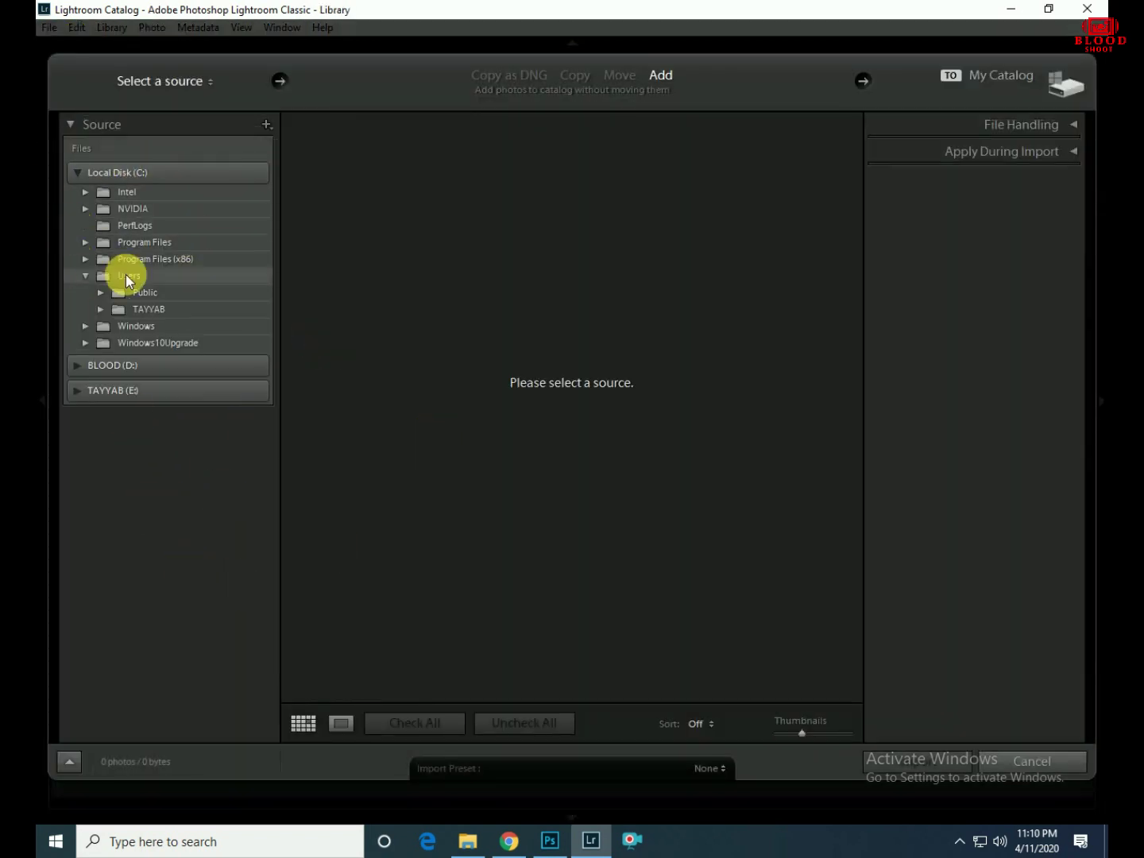
left_click(125, 275)
scroll(658, 455, "down", 3)
scroll(660, 455, "down", 2)
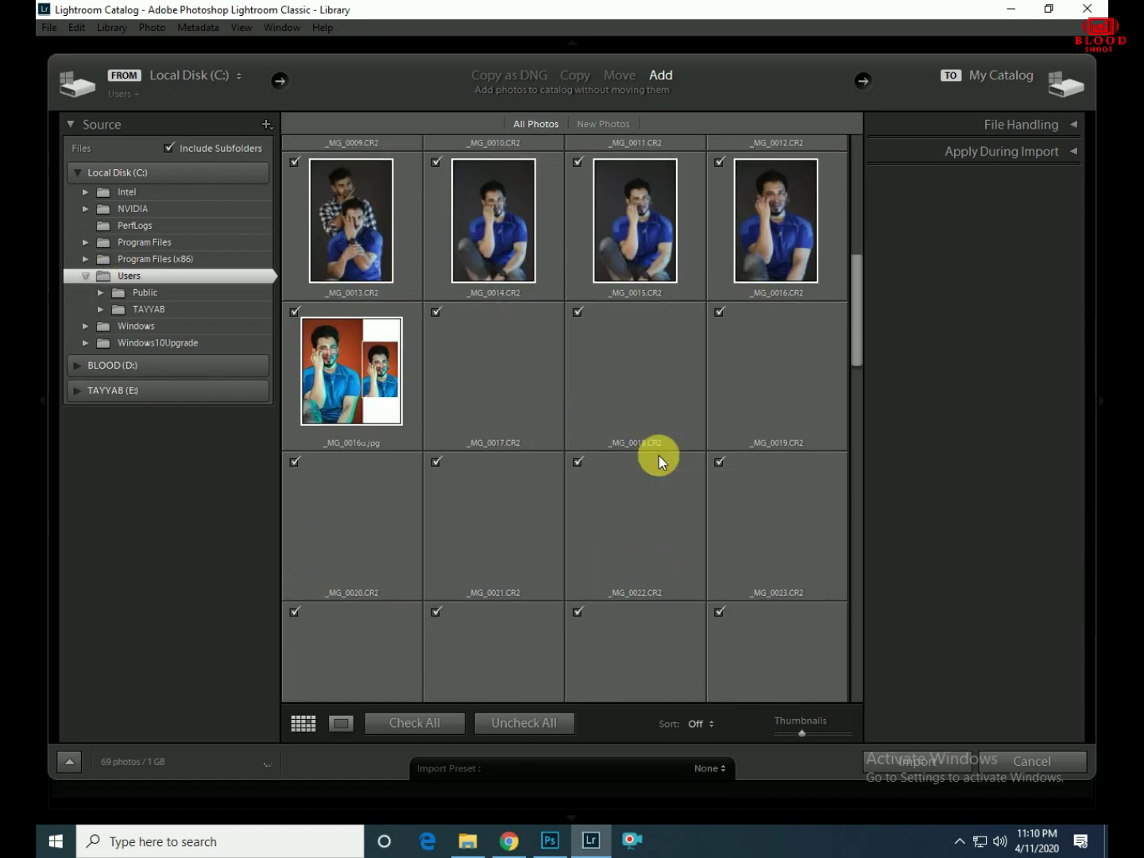
- Import only _MG_0021.CR2 and open it in the Develop module
left_click(524, 723)
left_click(436, 274)
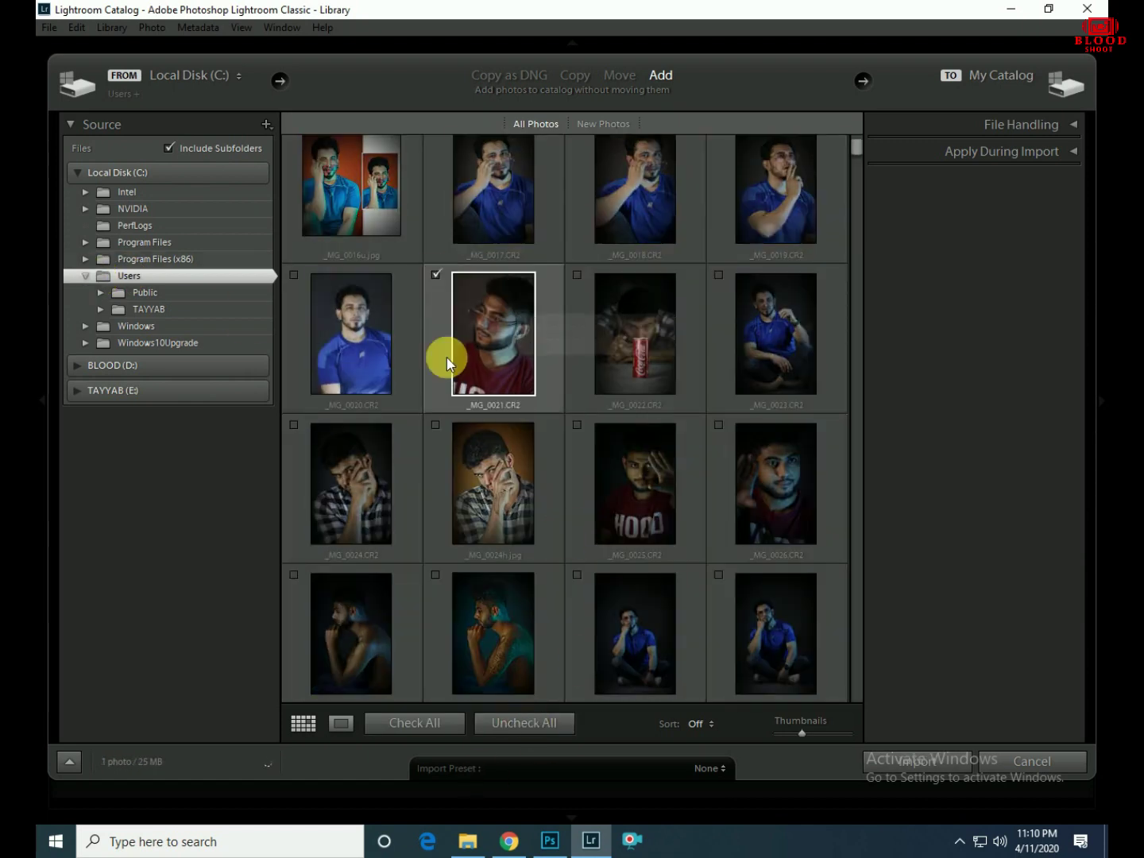
left_click(915, 761)
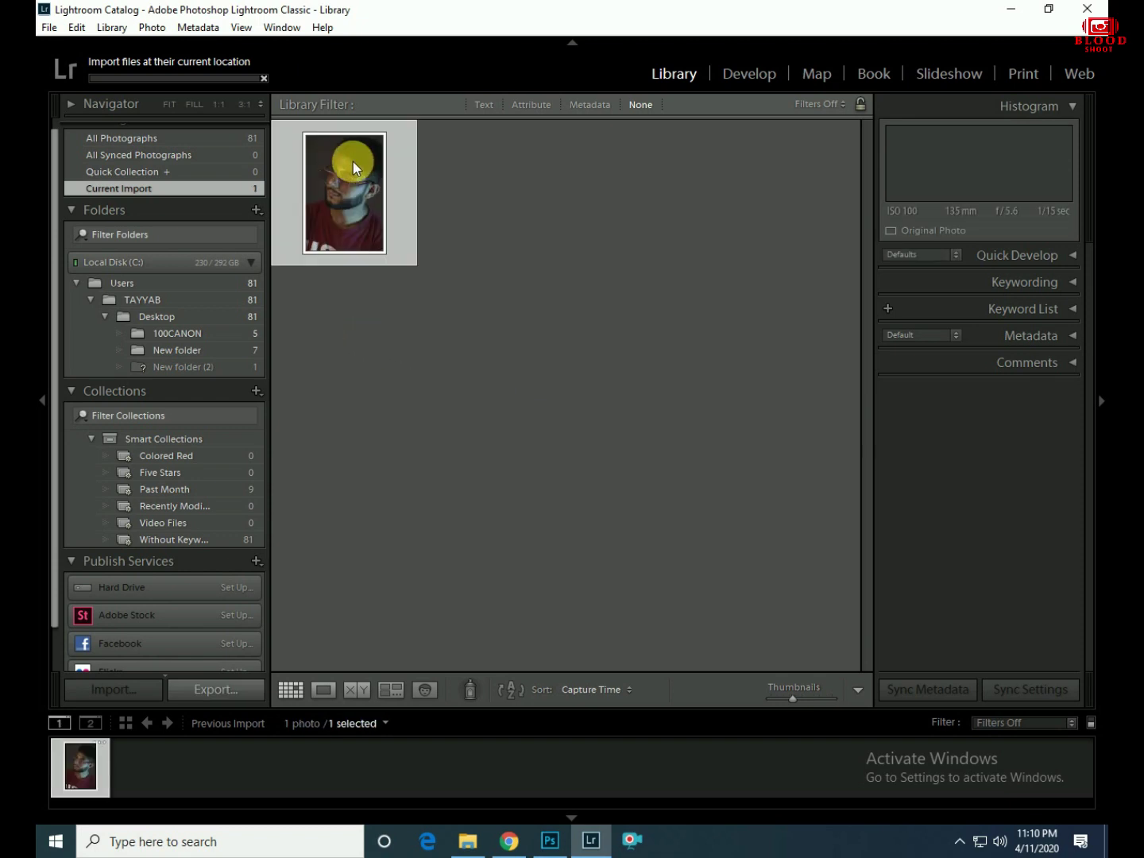
left_click(743, 71)
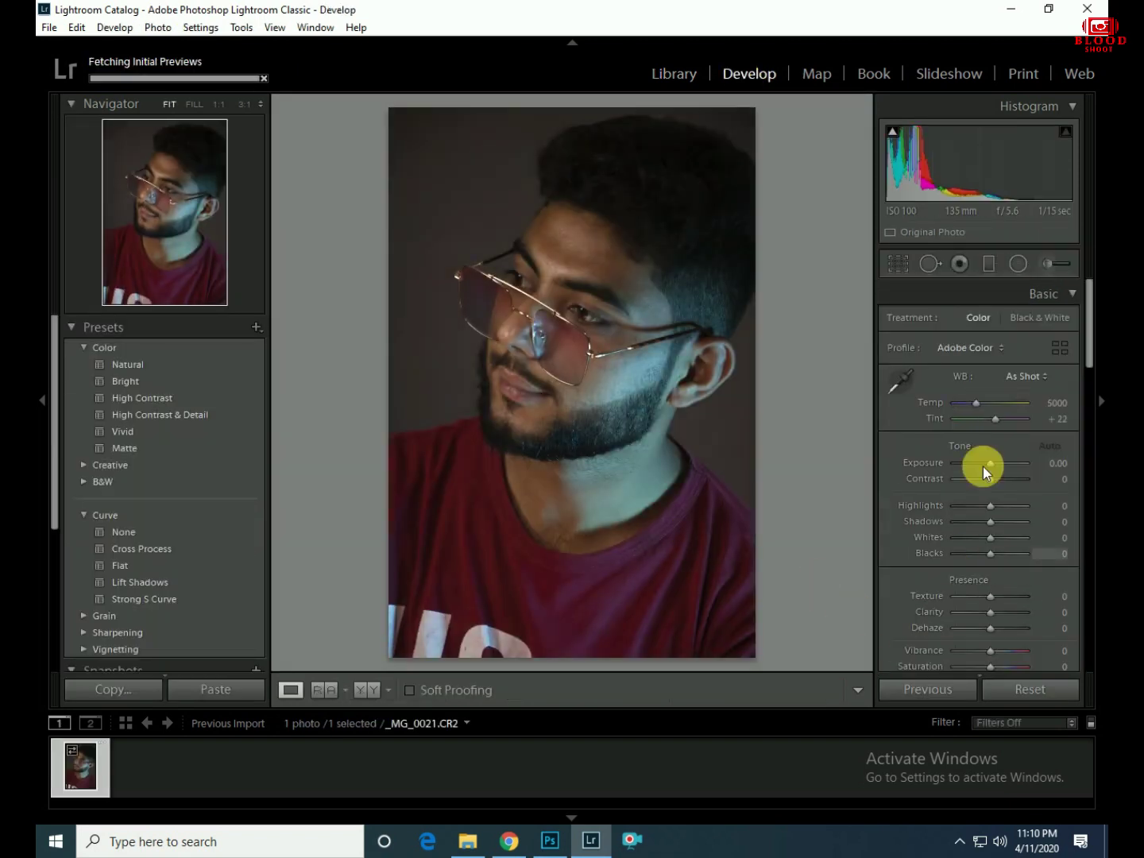
- Raise exposure, drop Highlights to -100 and lift Shadows to +100
mouse_move(992, 461)
left_mouse_down()
mouse_move(1008, 460)
mouse_move(995, 458)
left_mouse_up()
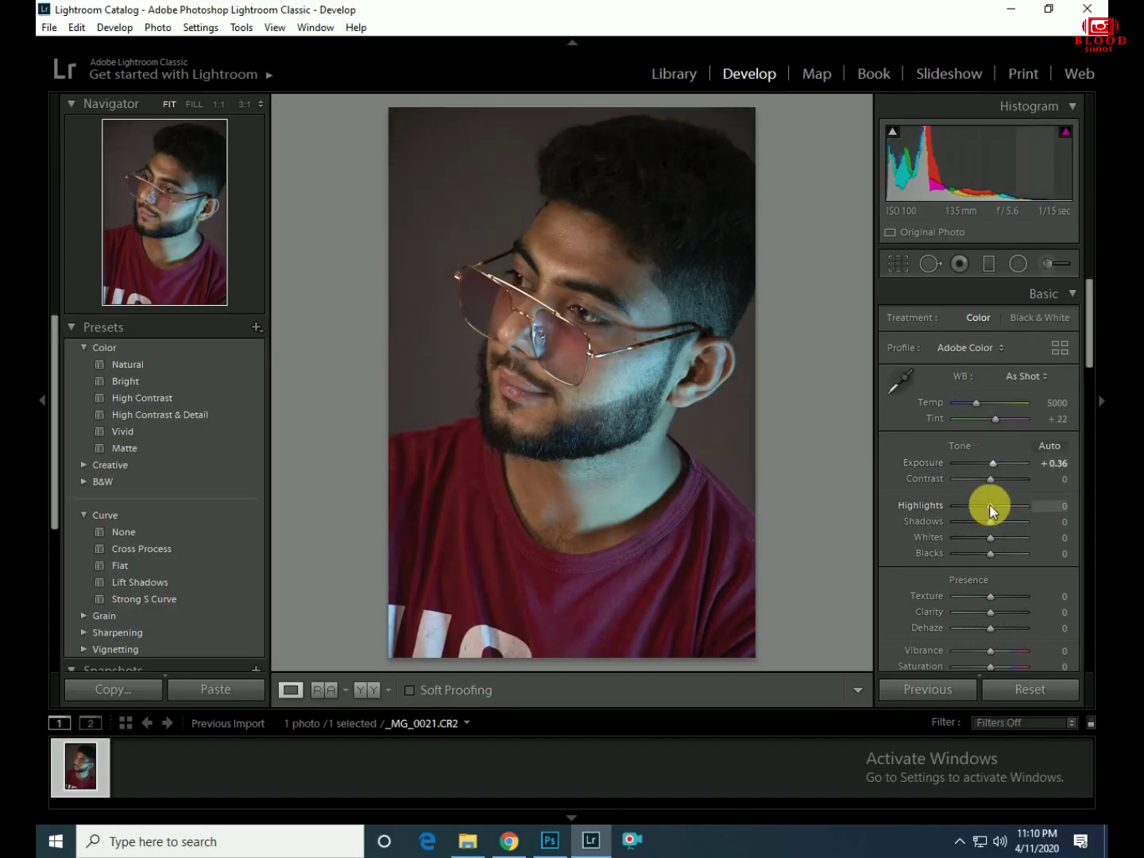
mouse_move(990, 505)
left_mouse_down()
mouse_move(933, 501)
mouse_move(1026, 520)
mouse_move(1000, 533)
mouse_move(997, 554)
left_mouse_up()
scroll(994, 553, "down", 2)
left_click_drag(989, 495, 1010, 494)
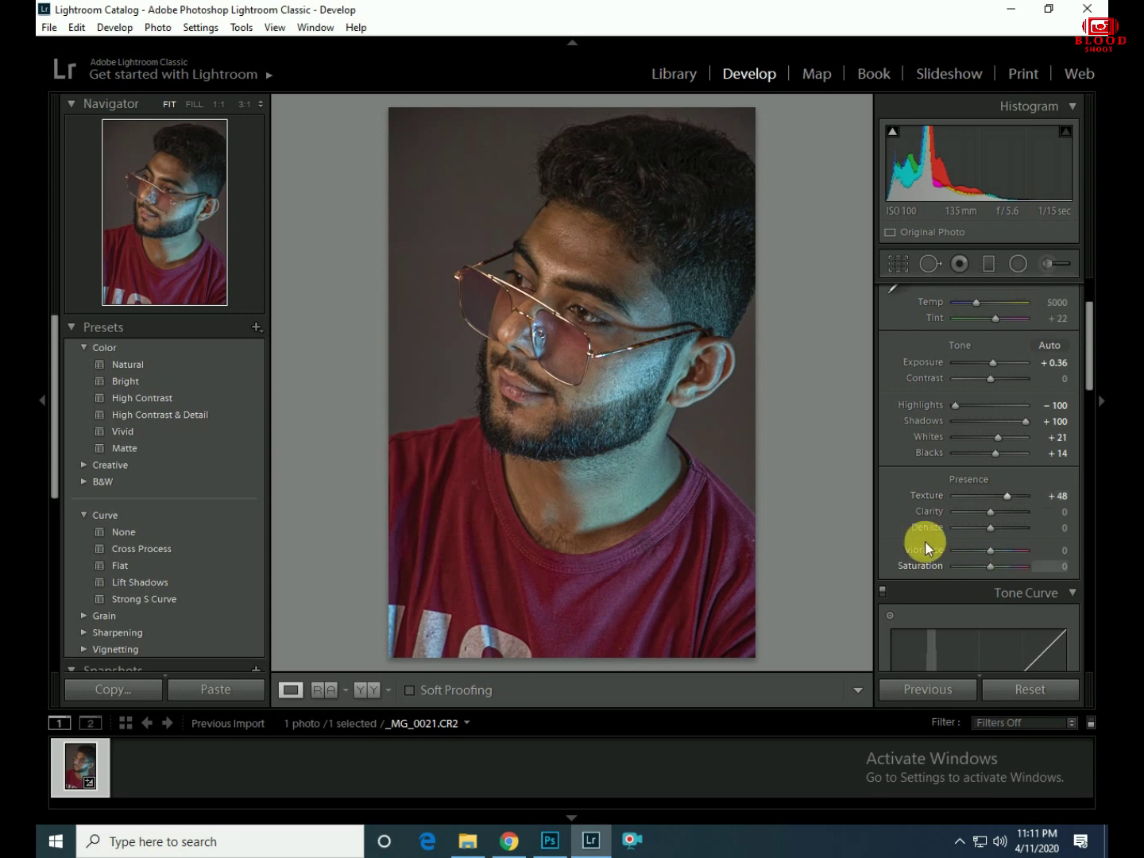
- Add Texture +48 and Vibrance +43, and raise the tone curve's highlights, lights and darks
scroll(944, 561, "down", 2)
left_click_drag(1019, 449, 1005, 449)
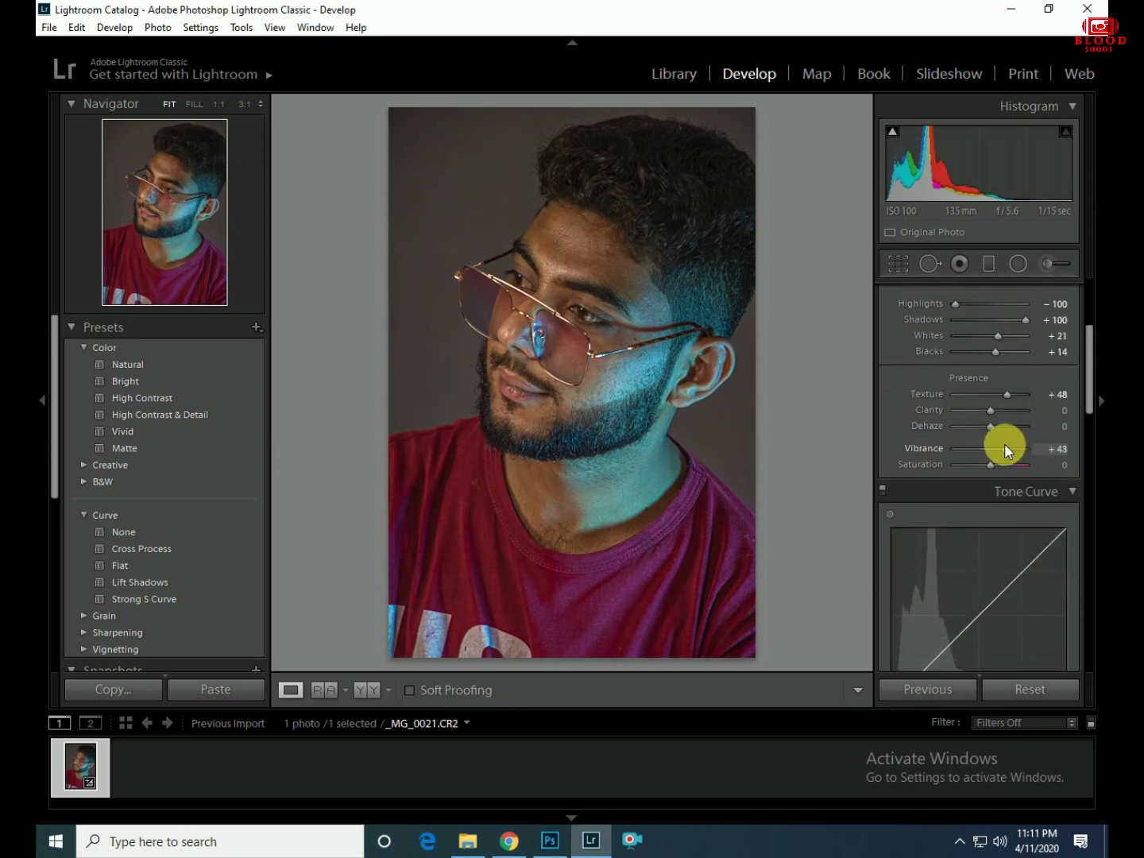
scroll(922, 595, "down", 2)
scroll(887, 649, "down", 2)
mouse_move(991, 579)
left_mouse_down()
mouse_move(1001, 539)
mouse_move(998, 561)
left_mouse_up()
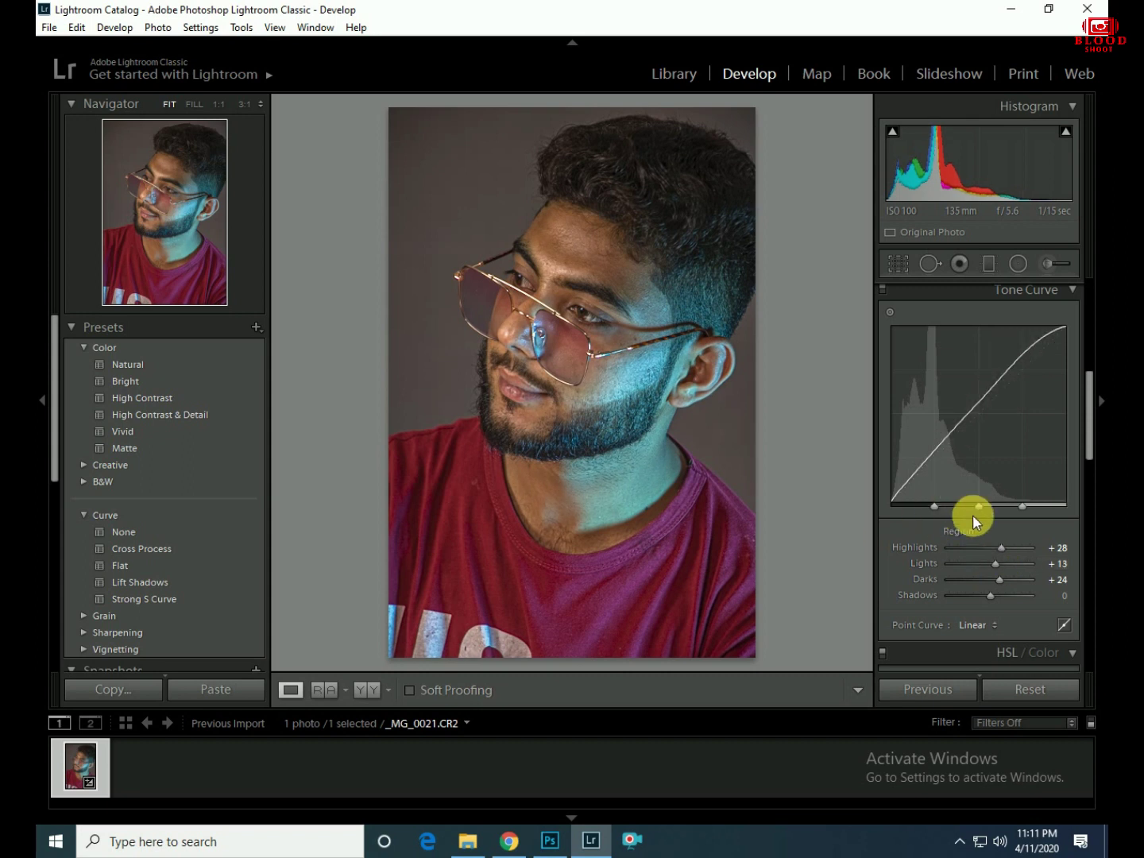
- Lift the point curve's black point and shift the Aqua colour in HSL
left_click(1063, 625)
mouse_move(920, 509)
left_mouse_down()
mouse_move(887, 492)
mouse_move(936, 453)
left_mouse_up()
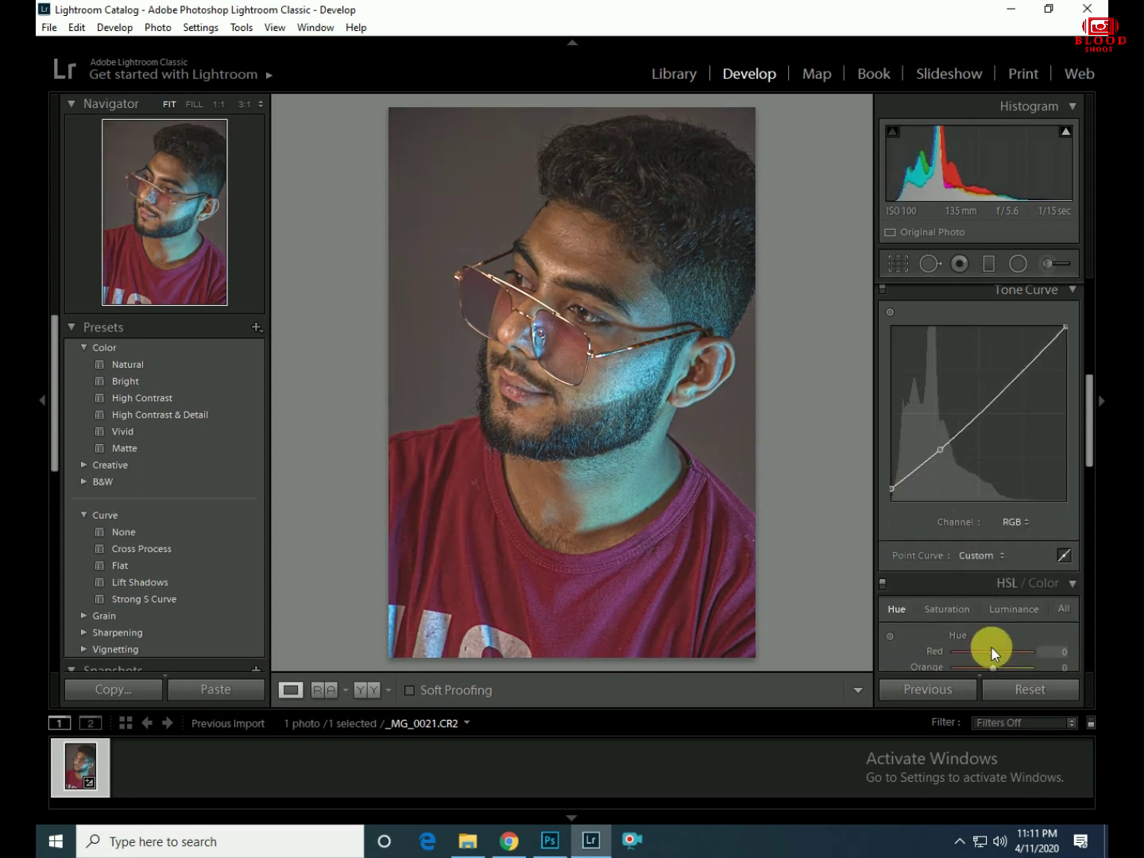
scroll(944, 476, "down", 3)
mouse_move(992, 516)
left_mouse_down()
mouse_move(941, 519)
mouse_move(940, 539)
mouse_move(1001, 533)
mouse_move(1056, 504)
mouse_move(945, 532)
mouse_move(1013, 534)
mouse_move(1000, 534)
left_mouse_up()
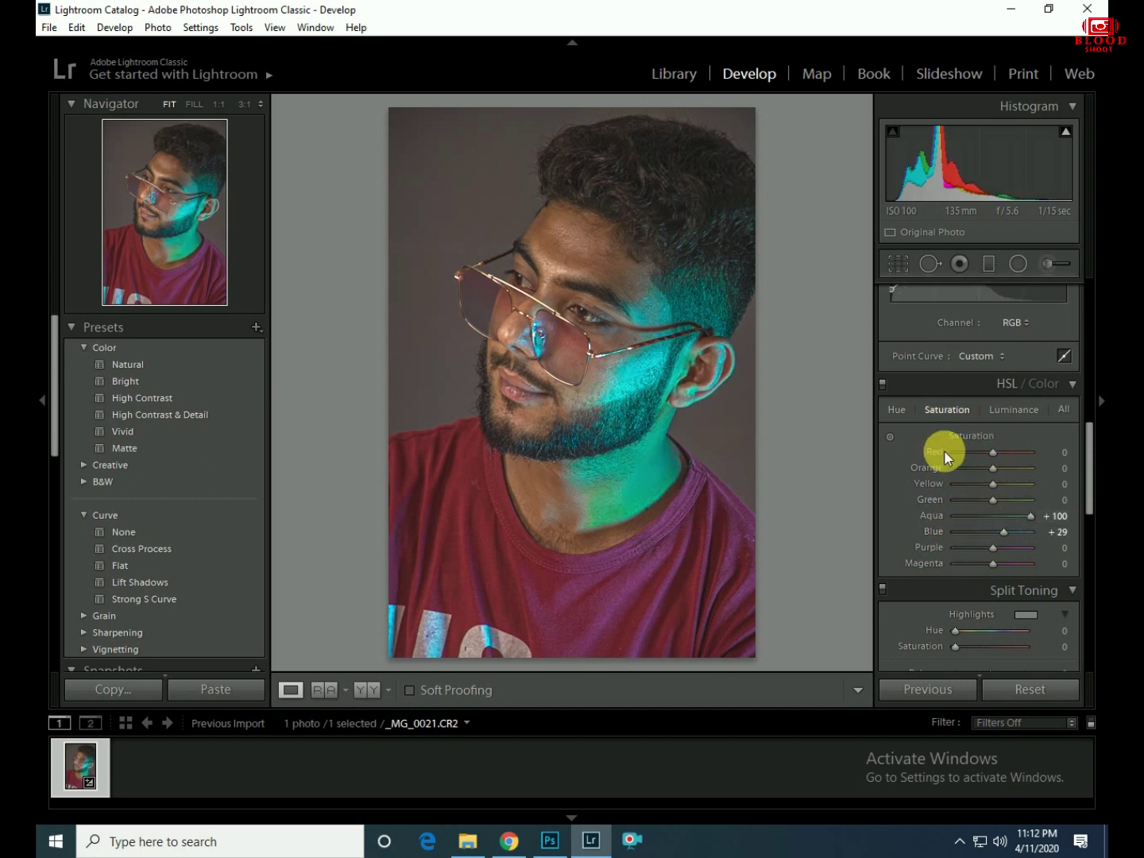
- Brighten Orange luminance and tint the highlights with Split Toning
left_click_drag(992, 469, 997, 468)
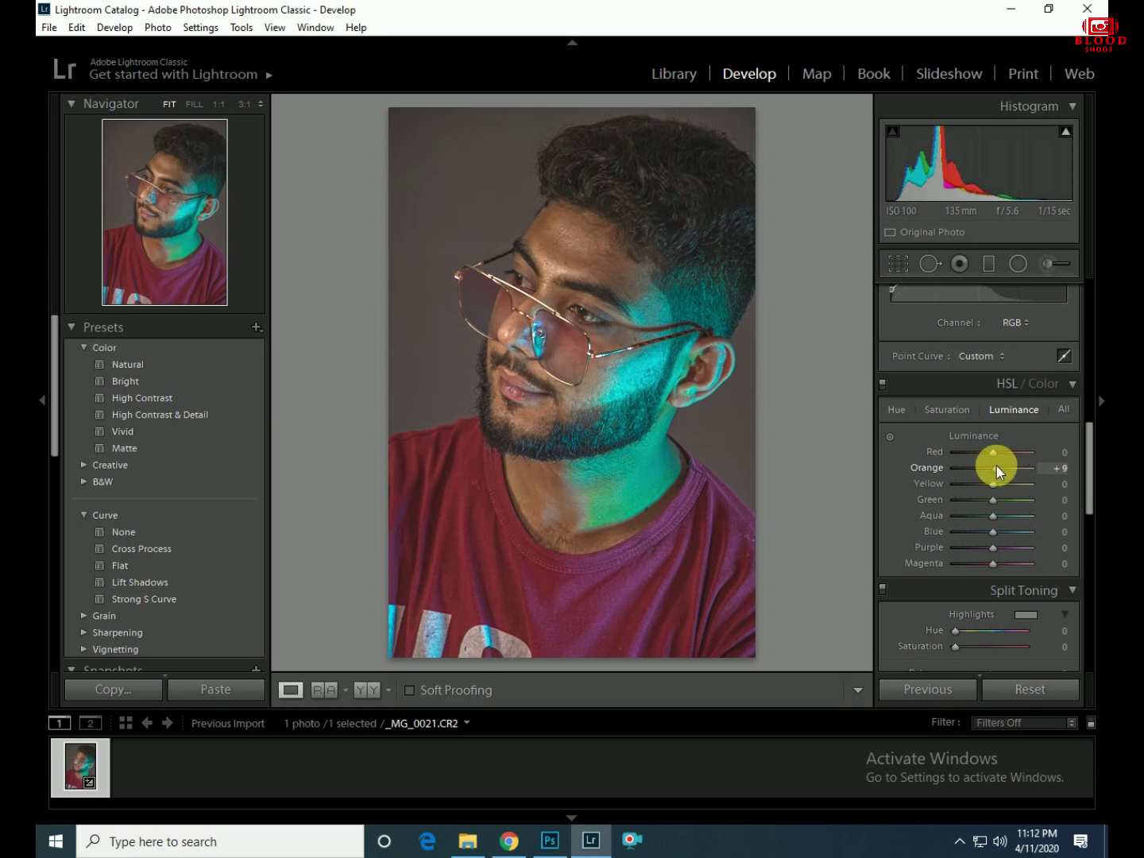
scroll(957, 521, "down", 2)
mouse_move(955, 547)
left_mouse_down()
mouse_move(982, 526)
mouse_move(1013, 523)
mouse_move(988, 523)
left_mouse_up()
scroll(938, 591, "down", 2)
- In Calibration, shift Green hue to −36 and Blue hue to −48, with Green saturation −7 and Red +26
scroll(941, 511, "down", 1)
scroll(941, 512, "down", 4)
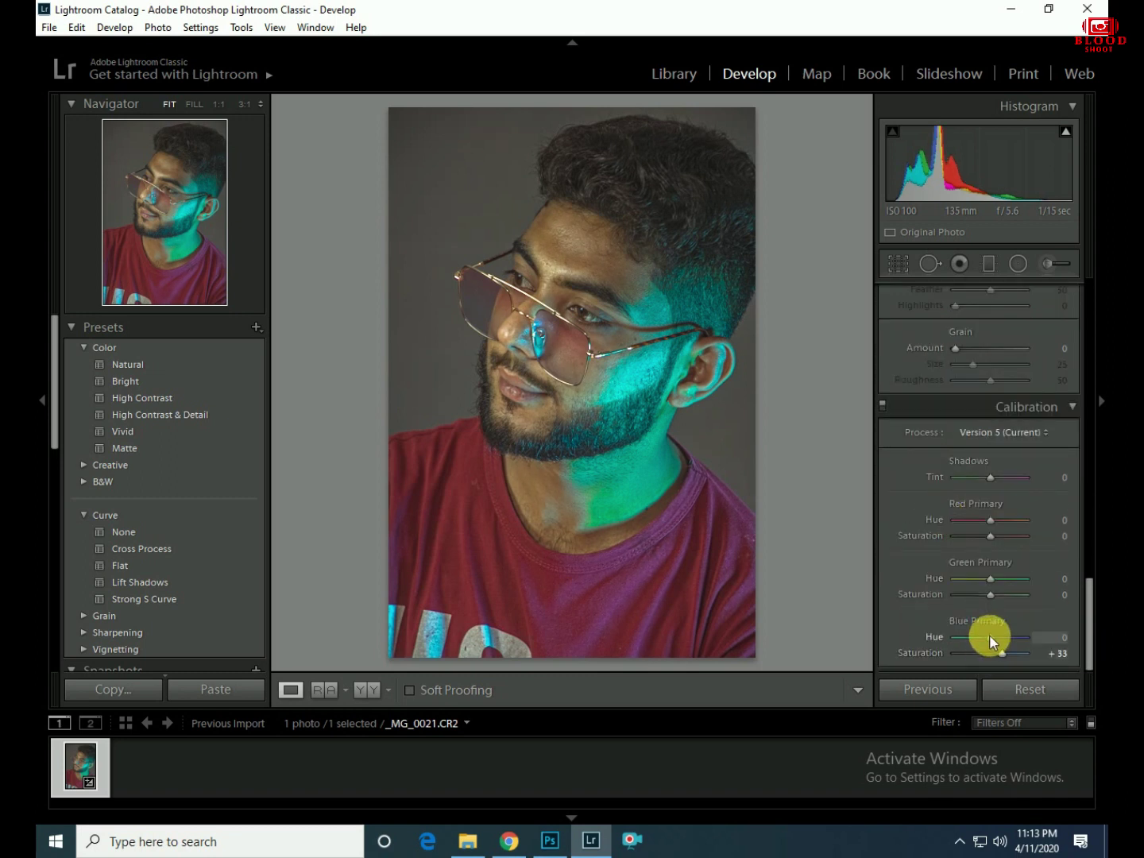
left_click_drag(978, 636, 981, 635)
mouse_move(990, 577)
left_mouse_down()
mouse_move(971, 579)
mouse_move(990, 595)
left_mouse_up()
left_click_drag(990, 536, 1004, 531)
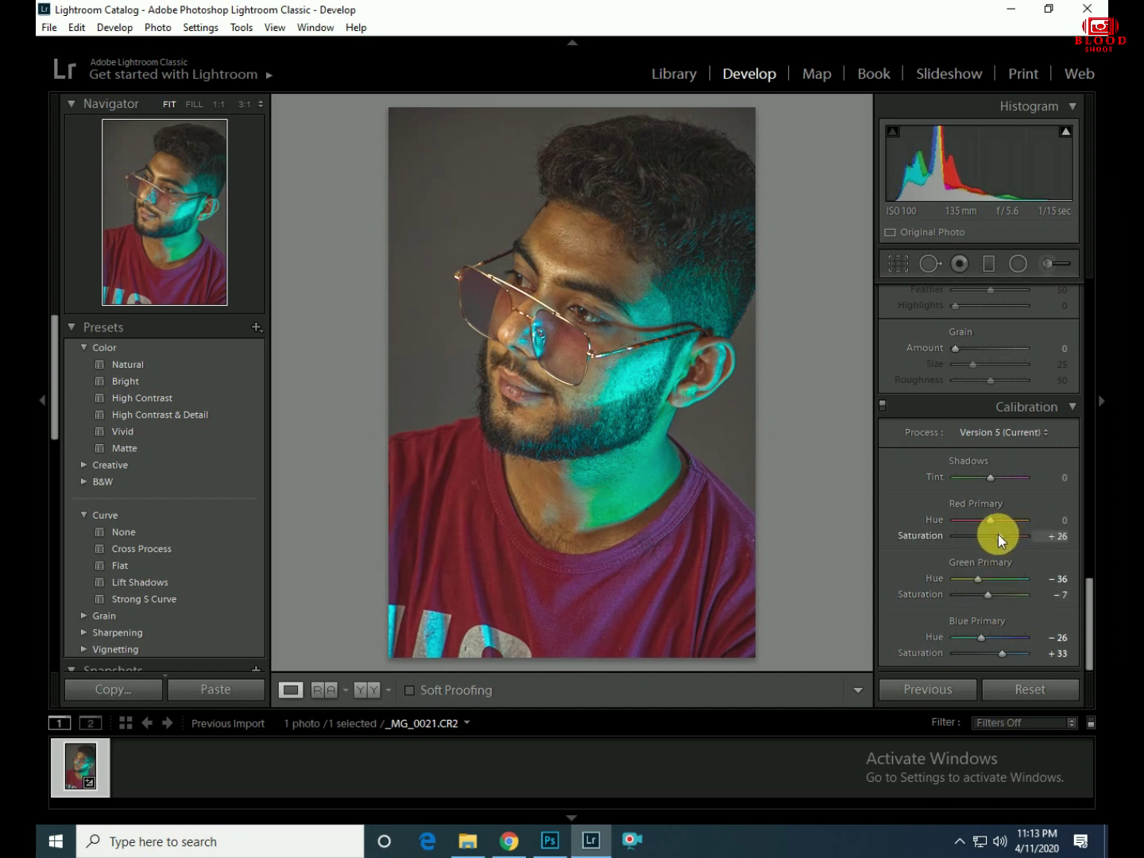
left_click_drag(981, 637, 971, 636)
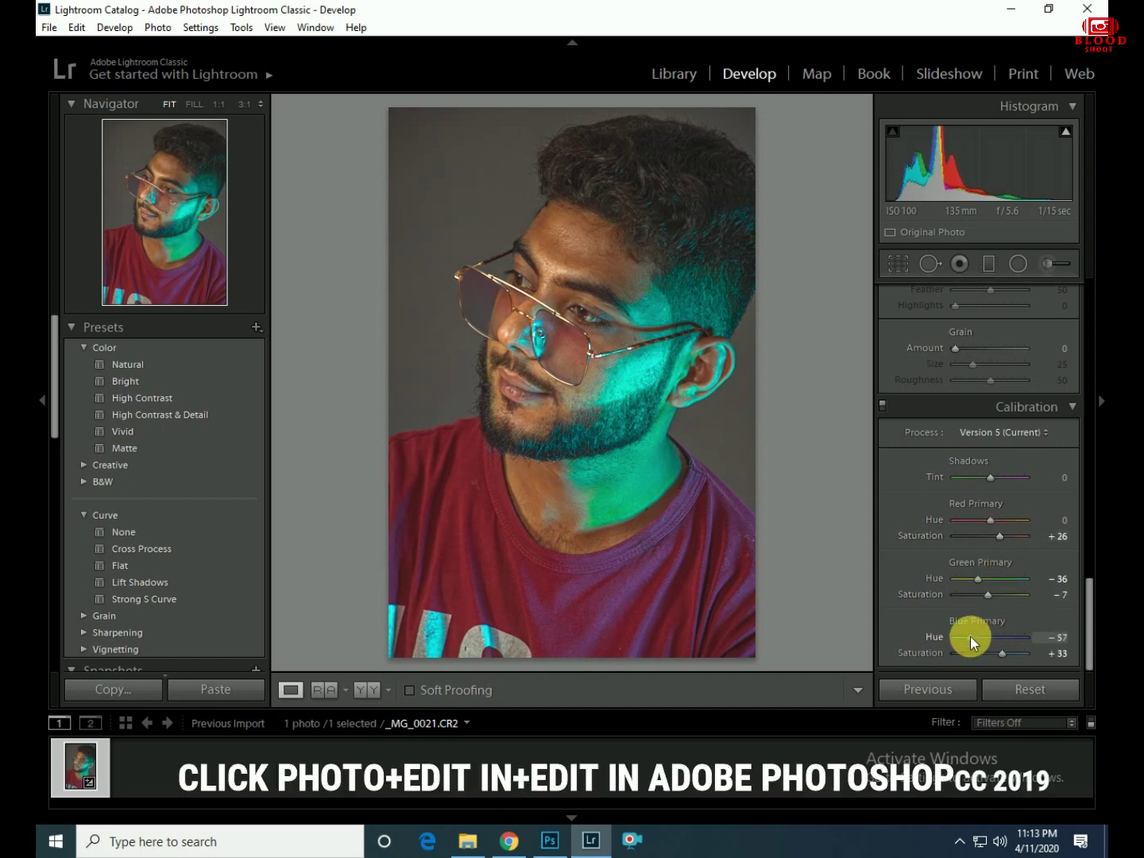
left_click_drag(970, 636, 973, 636)
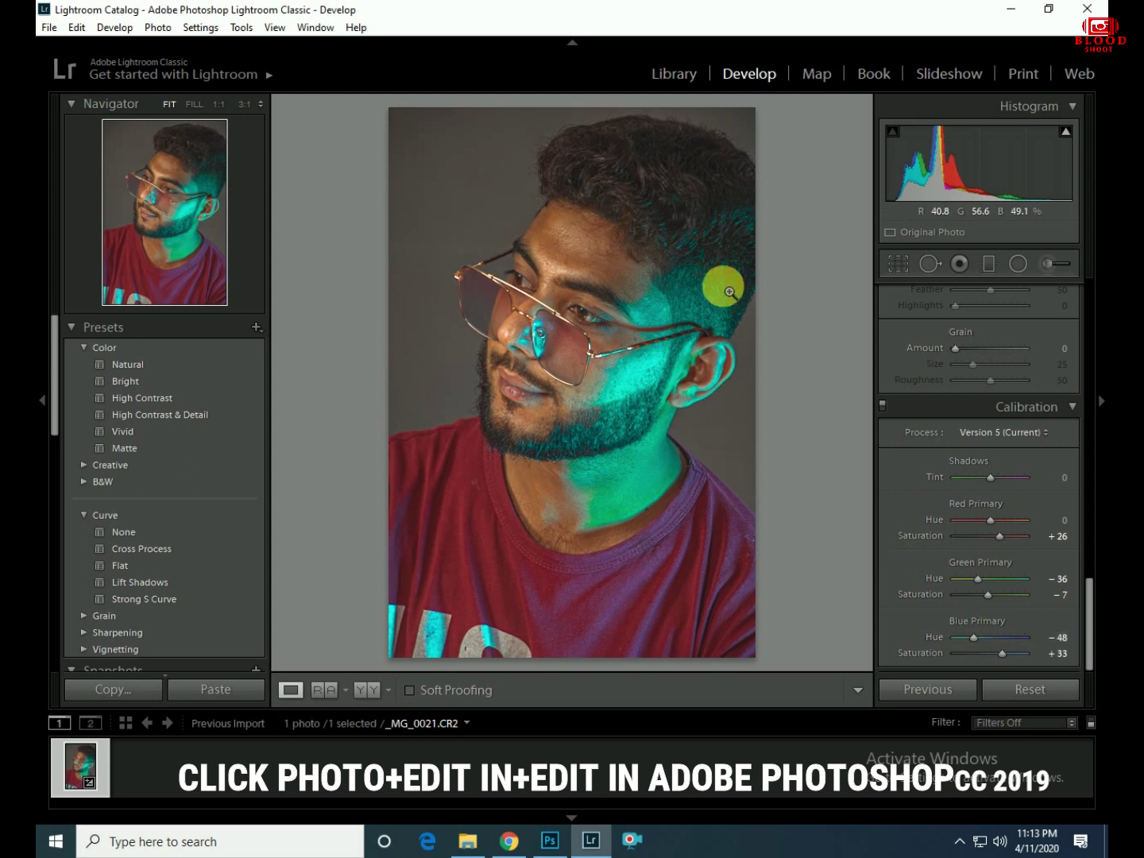
- Open the photo in Photoshop CC 2019 via Edit In, accepting the compatibility warning
left_click(158, 28)
mouse_move(182, 114)
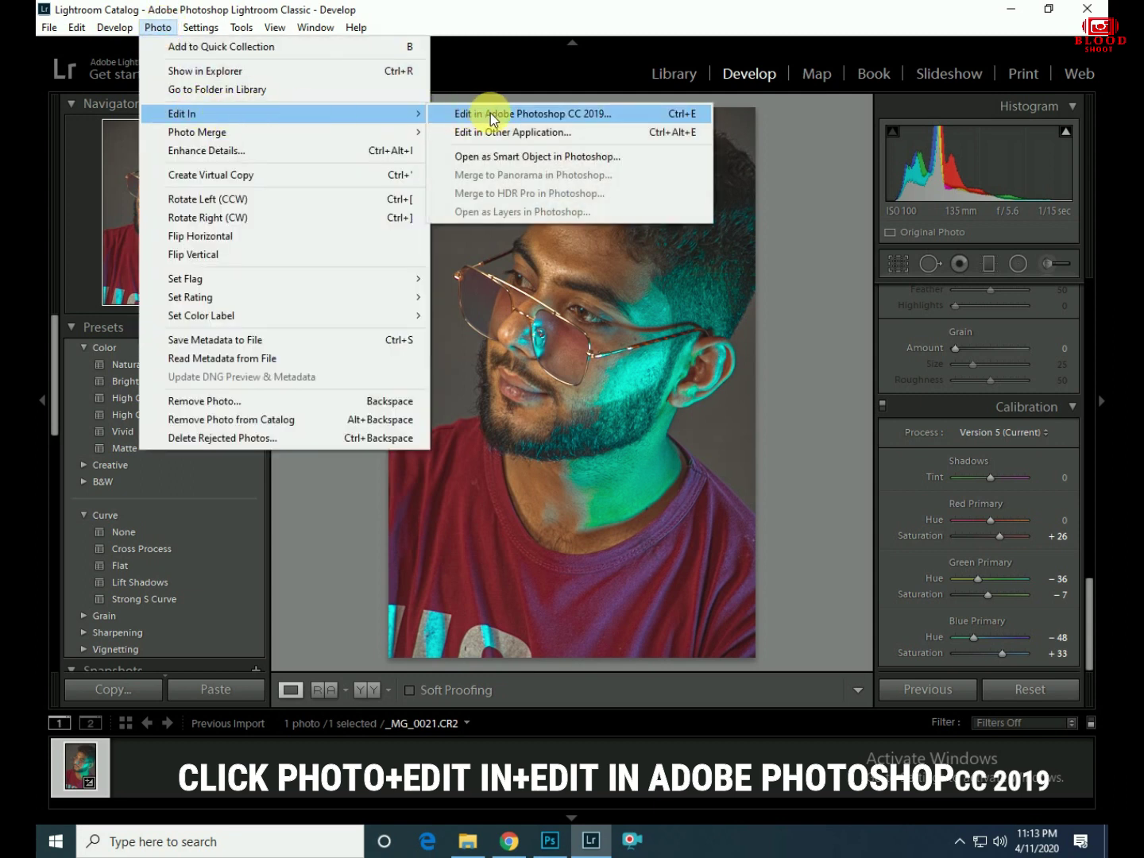
left_click(490, 113)
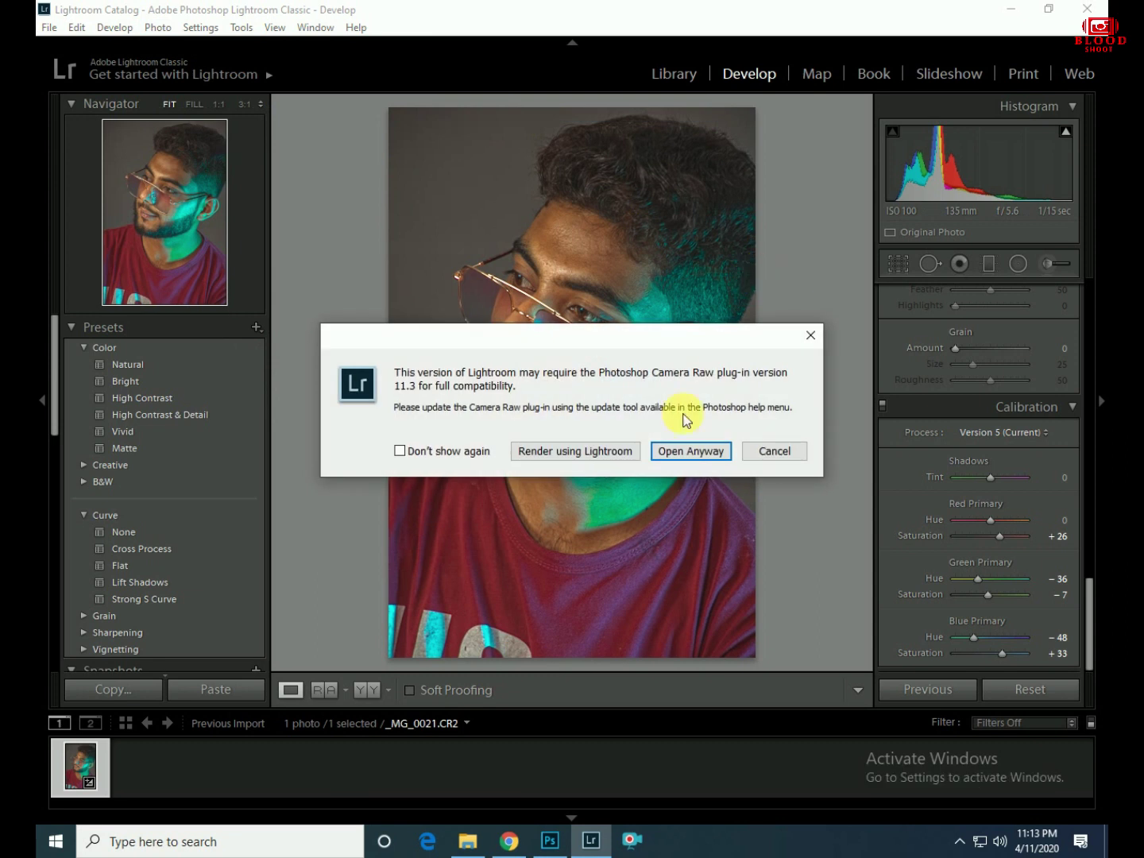
left_click(690, 449)
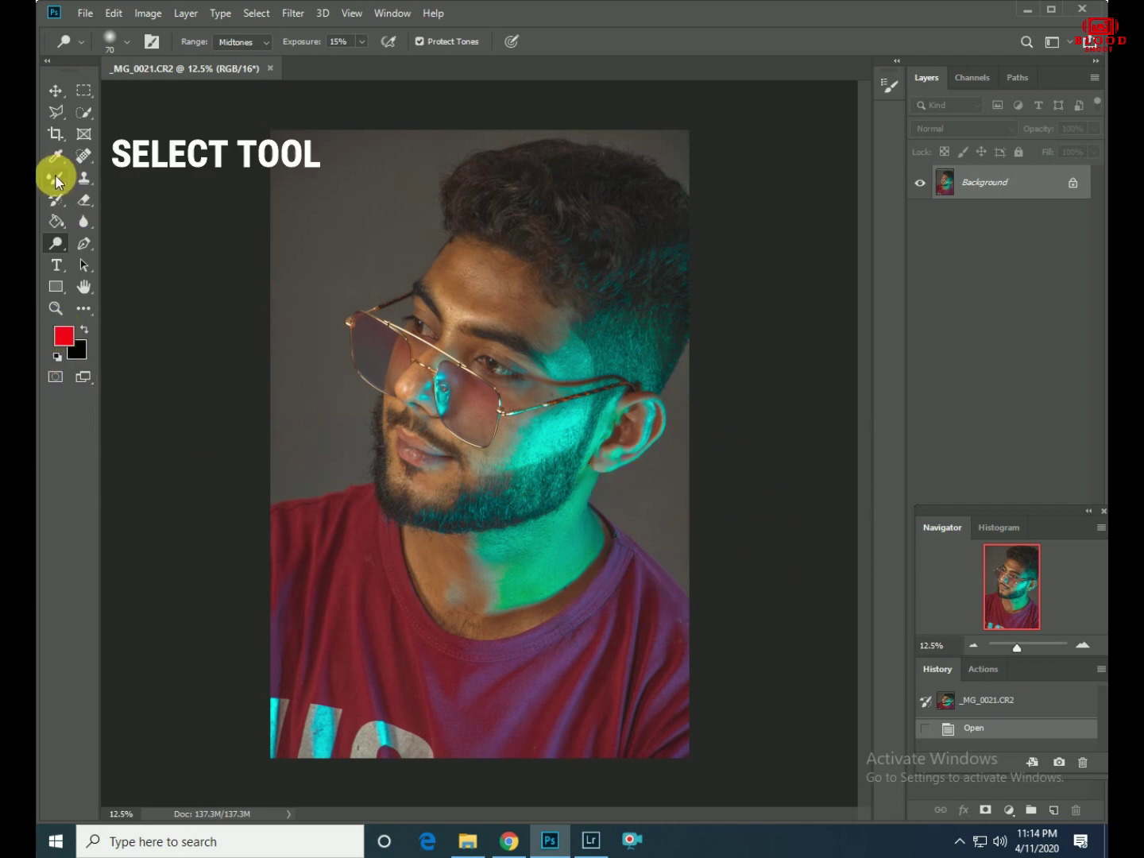
- Duplicate the background to Layer 1 and blend the cheek skin with the Mixer Brush
key("ctrl+j")
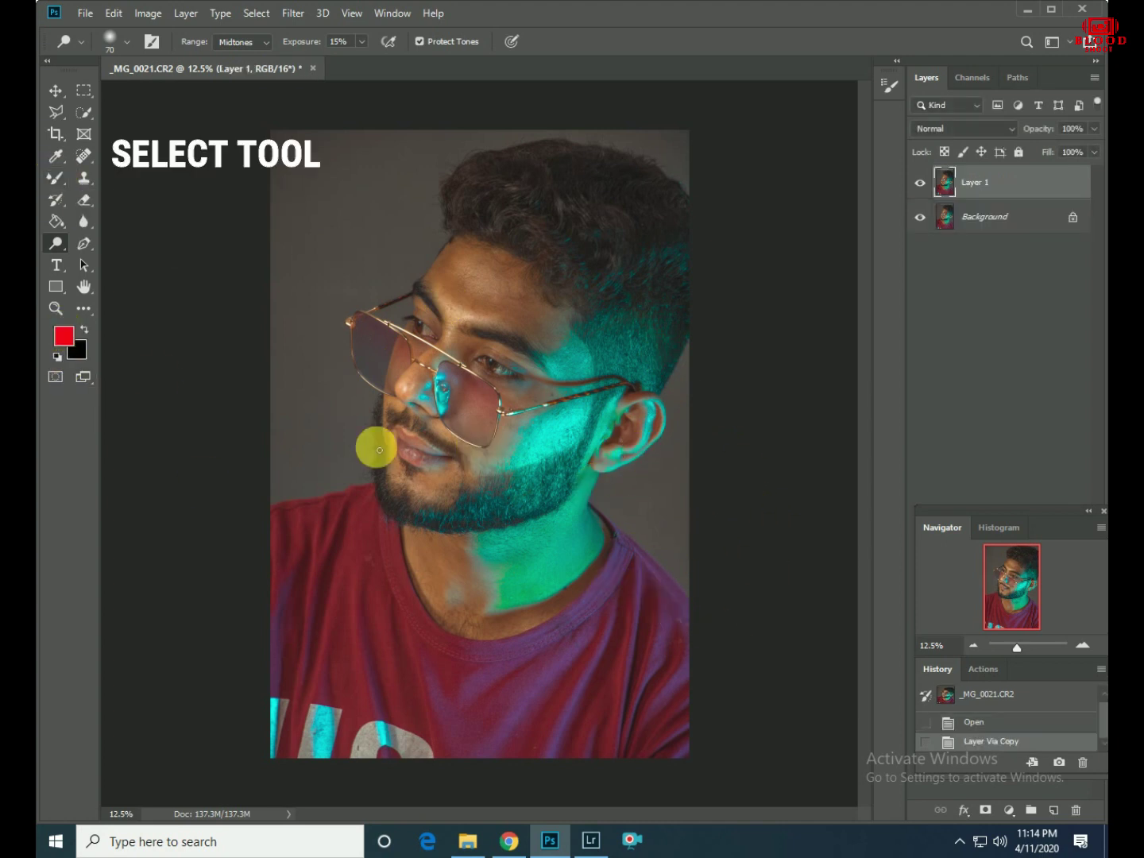
left_click(58, 180)
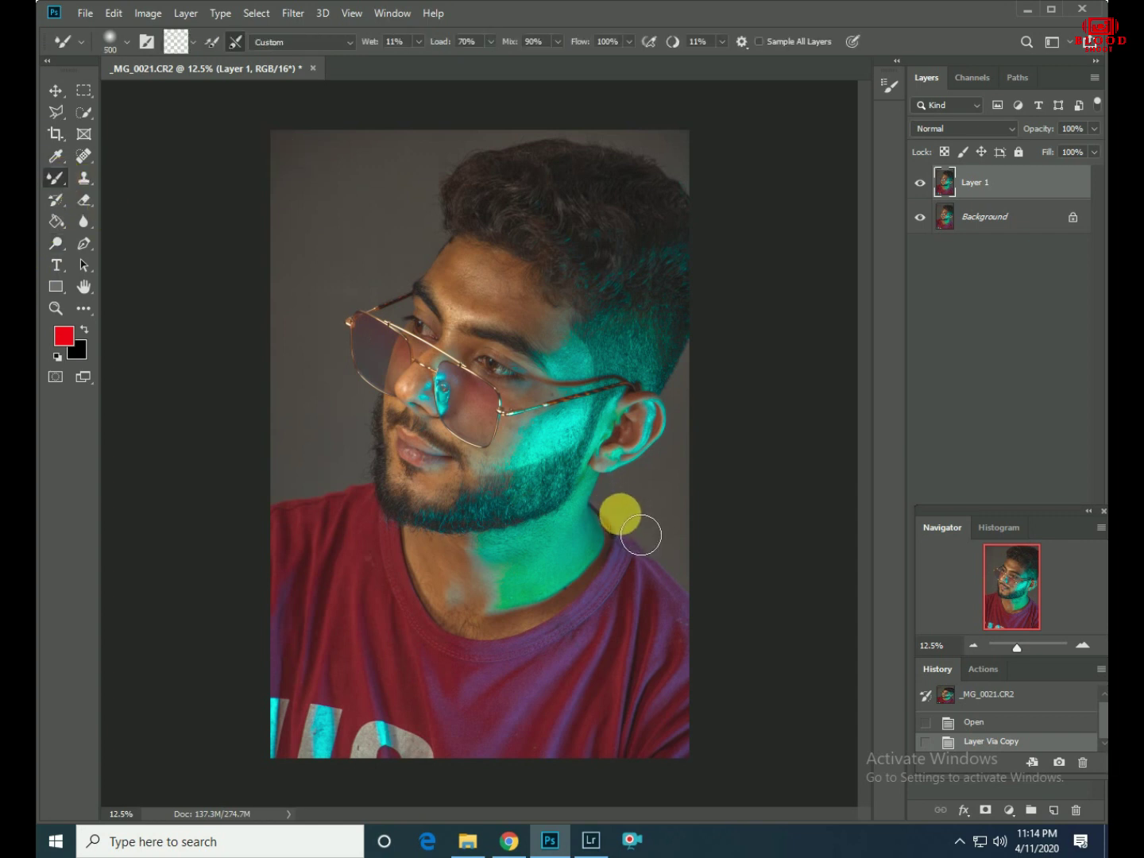
key("ctrl+plus")
key("ctrl+plus")
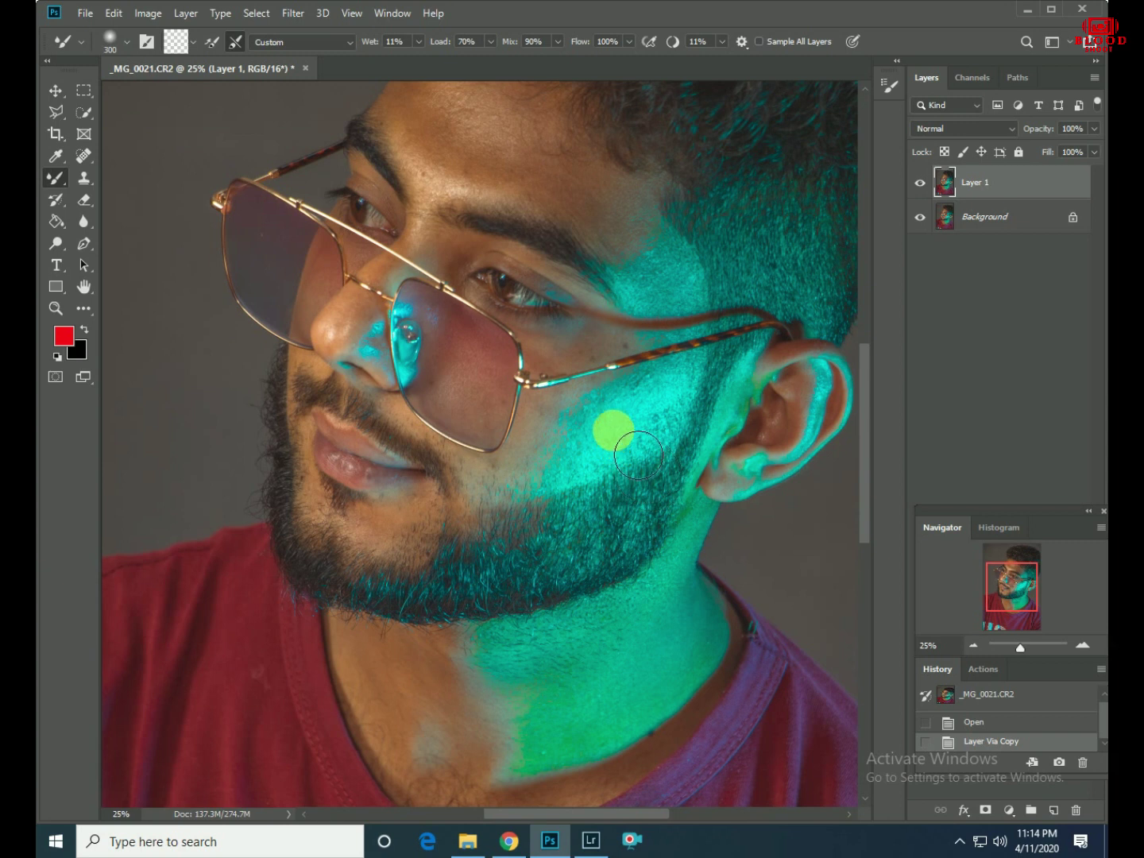
key("bracketleft")
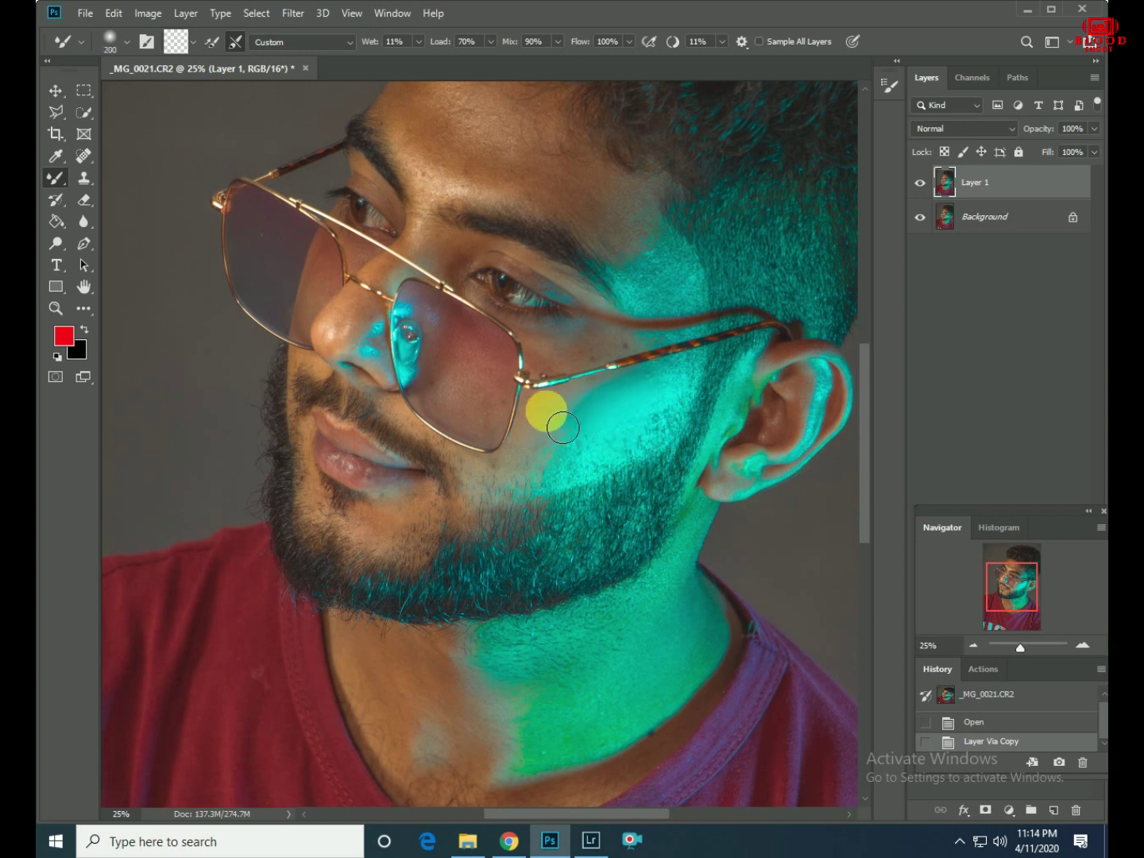
mouse_move(618, 463)
left_mouse_down()
mouse_move(533, 469)
mouse_move(576, 483)
mouse_move(518, 496)
mouse_move(594, 425)
mouse_move(667, 450)
mouse_move(686, 395)
mouse_move(569, 451)
mouse_move(676, 446)
mouse_move(622, 409)
mouse_move(669, 312)
left_mouse_up()
key("ctrl+plus")
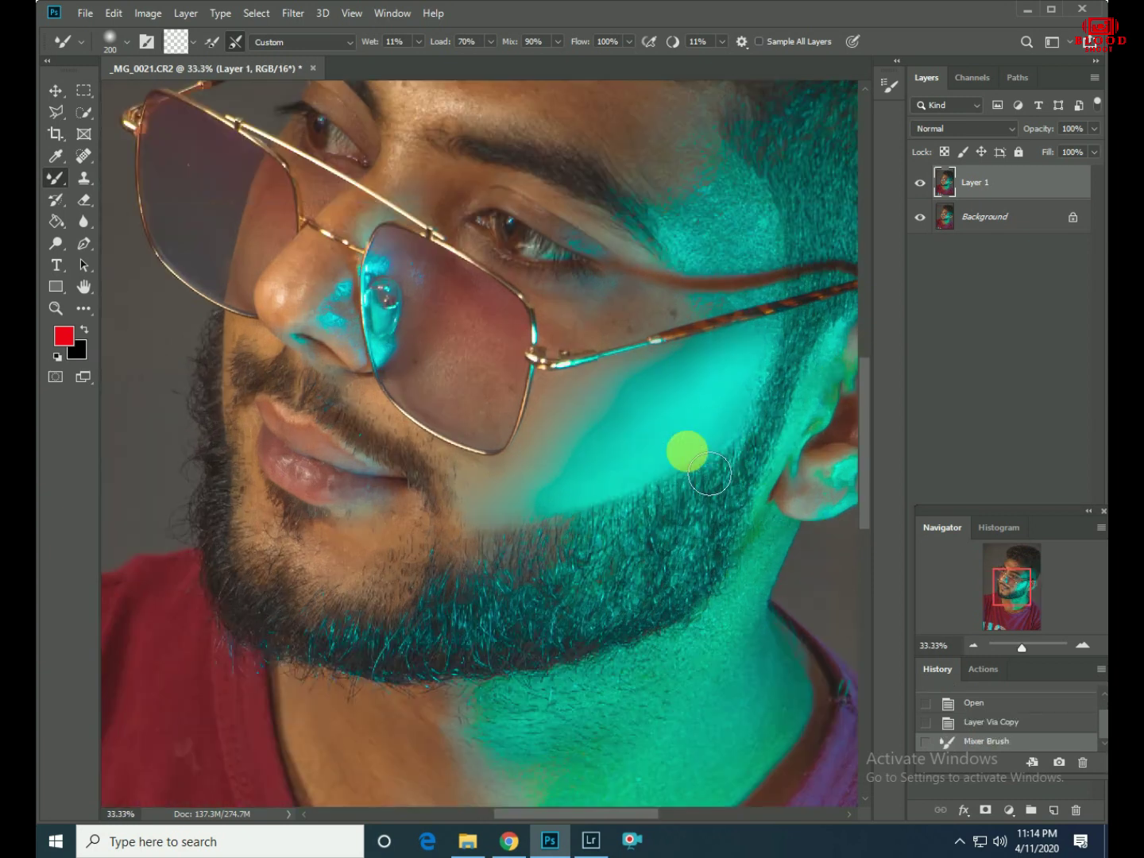
mouse_move(699, 462)
left_mouse_down()
mouse_move(710, 340)
mouse_move(767, 307)
mouse_move(601, 348)
mouse_move(633, 317)
mouse_move(596, 346)
mouse_move(783, 309)
mouse_move(736, 272)
mouse_move(784, 259)
mouse_move(750, 254)
mouse_move(710, 218)
left_mouse_up()
- Smooth the skin at the temple, brow, forehead and around the eye
key("bracketleft")
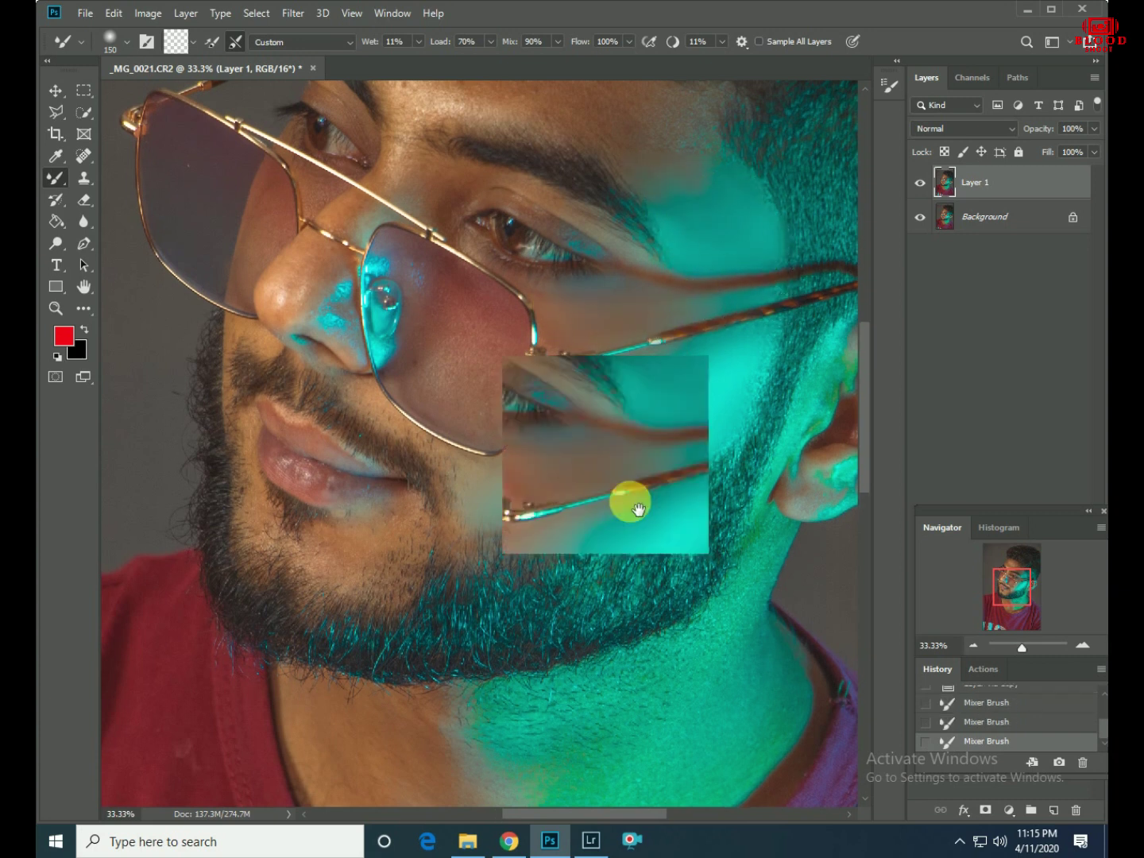
left_click_drag(670, 387, 630, 538)
key("bracketright")
key("bracketright")
key("bracketright")
mouse_move(658, 332)
left_mouse_down()
mouse_move(544, 281)
mouse_move(603, 242)
mouse_move(536, 175)
mouse_move(433, 254)
mouse_move(378, 178)
mouse_move(485, 235)
mouse_move(556, 301)
mouse_move(397, 258)
mouse_move(441, 438)
left_mouse_up()
mouse_move(576, 432)
left_mouse_down()
mouse_move(439, 353)
mouse_move(583, 324)
mouse_move(612, 353)
mouse_move(460, 299)
mouse_move(568, 414)
mouse_move(507, 339)
mouse_move(690, 503)
mouse_move(676, 631)
mouse_move(545, 540)
mouse_move(477, 525)
mouse_move(430, 495)
mouse_move(429, 536)
mouse_move(447, 518)
mouse_move(534, 532)
mouse_move(560, 638)
mouse_move(601, 596)
mouse_move(473, 569)
mouse_move(555, 628)
mouse_move(587, 677)
mouse_move(465, 654)
mouse_move(541, 514)
mouse_move(511, 569)
mouse_move(531, 617)
mouse_move(565, 510)
mouse_move(479, 490)
mouse_move(494, 482)
mouse_move(471, 457)
mouse_move(532, 701)
mouse_move(612, 625)
mouse_move(727, 574)
mouse_move(413, 608)
left_mouse_up()
key("bracketleft")
key("bracketleft")
key("bracketleft")
key("bracketleft")
key("bracketleft")
key("bracketright")
key("bracketright")
key("bracketright")
key("bracketleft")
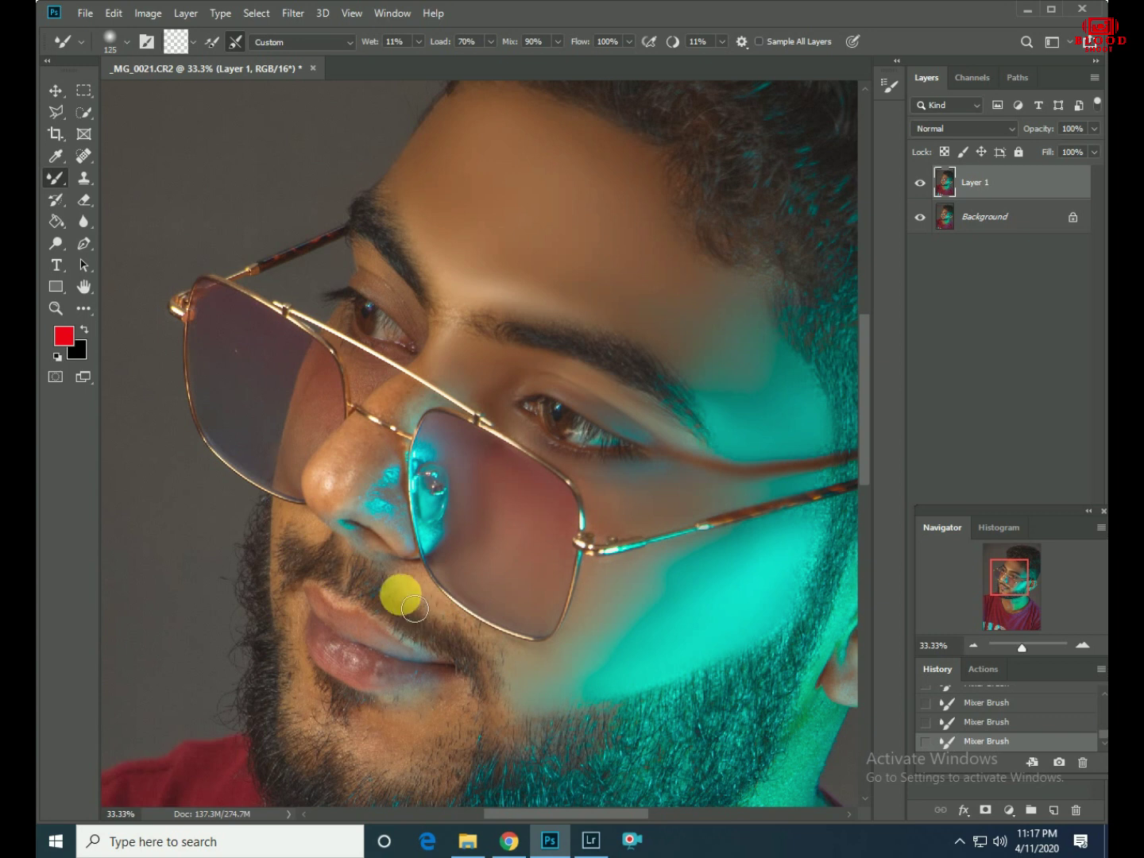
- Smooth the nose tip, nose bridge and the skin under the eyebrow
key("ctrl+plus")
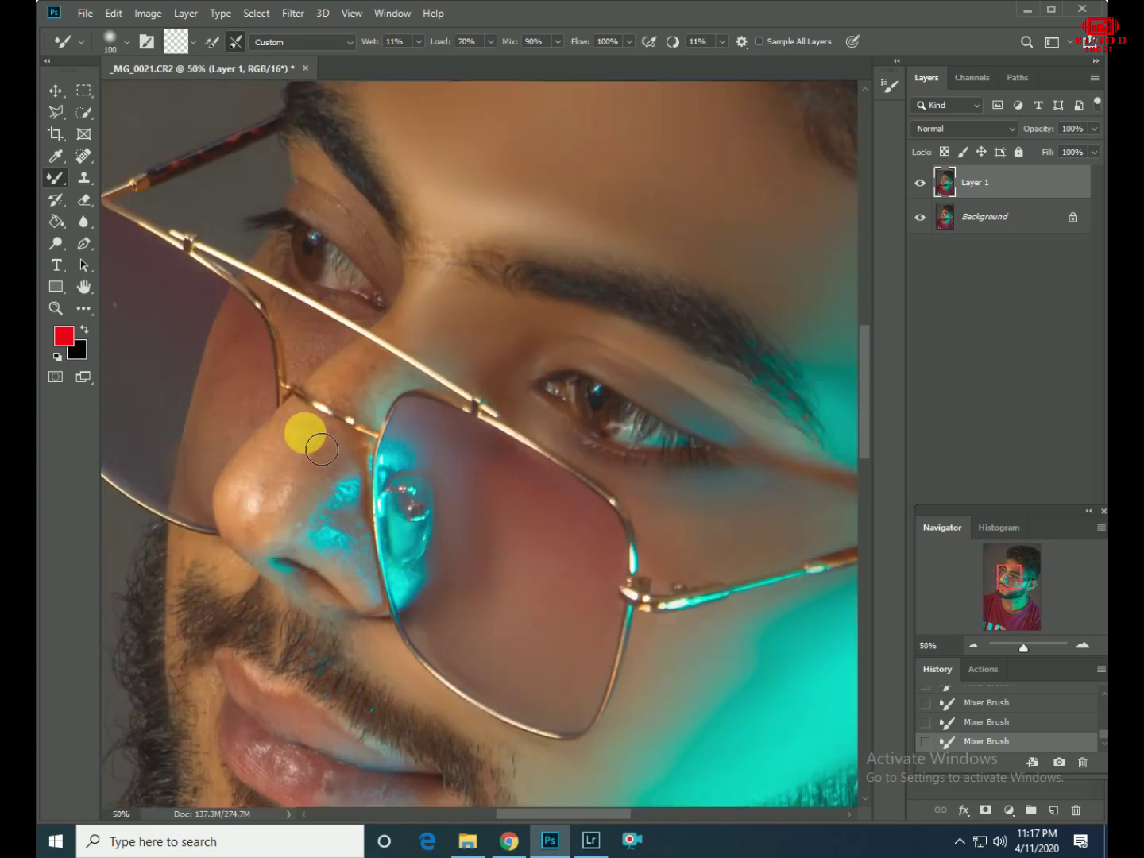
mouse_move(275, 478)
left_mouse_down()
mouse_move(268, 541)
mouse_move(332, 468)
mouse_move(286, 549)
mouse_move(342, 456)
mouse_move(326, 544)
mouse_move(366, 369)
mouse_move(340, 396)
mouse_move(358, 405)
mouse_move(404, 333)
mouse_move(411, 398)
mouse_move(323, 367)
mouse_move(246, 360)
mouse_move(265, 402)
left_mouse_up()
key("bracketleft")
key("]")
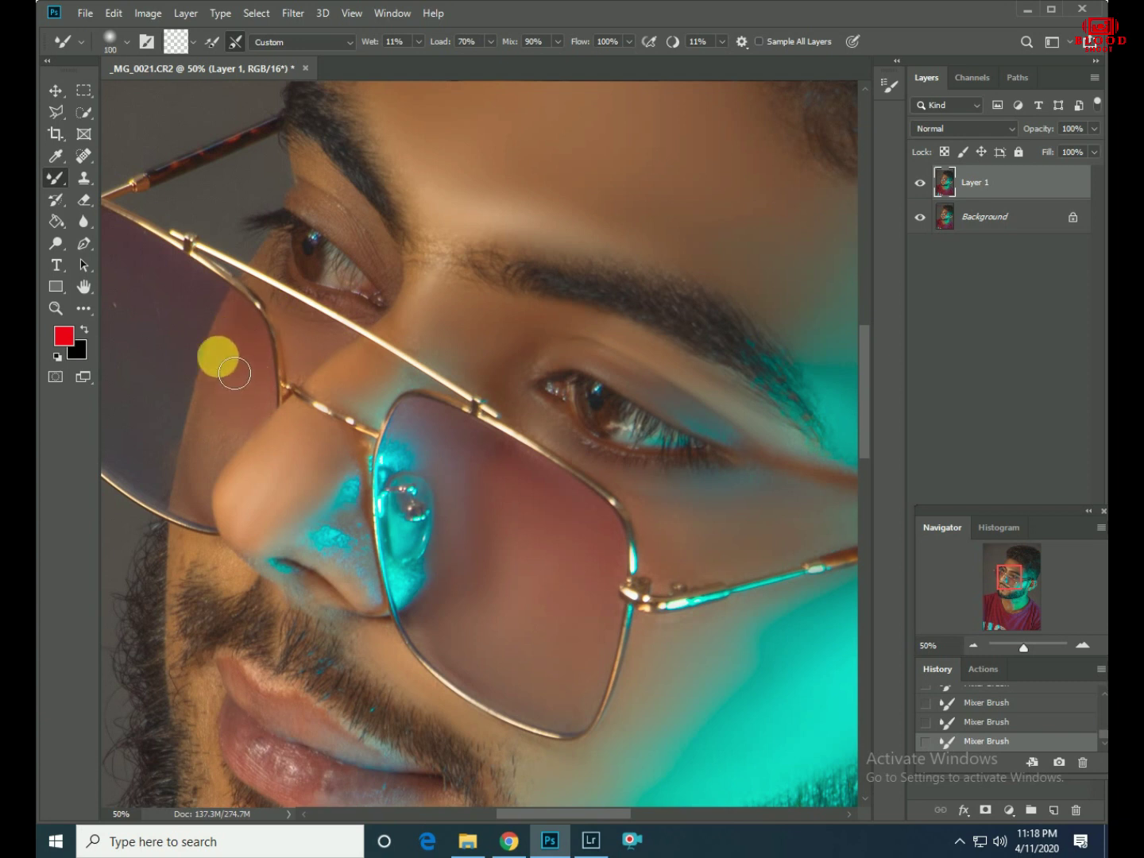
left_click_drag(232, 454, 327, 211)
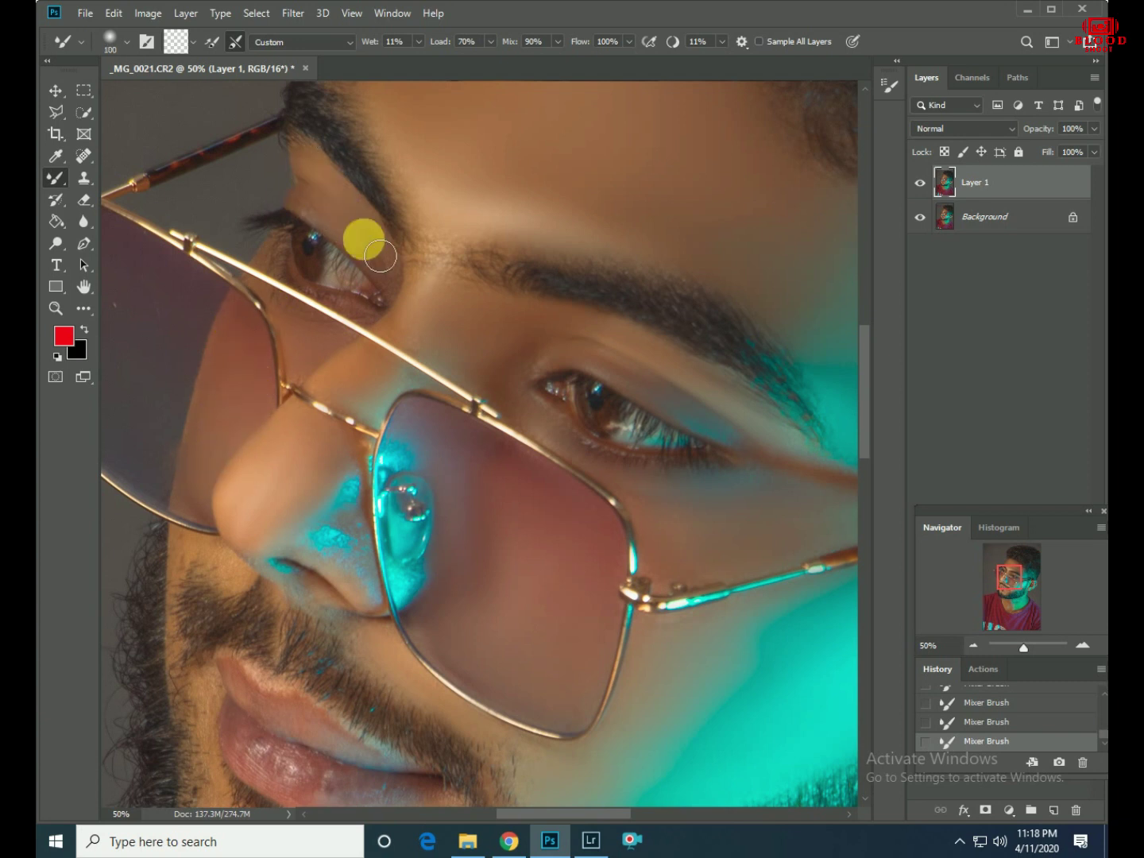
left_click_drag(318, 533, 365, 544)
key("[")
mouse_move(312, 548)
left_mouse_down()
mouse_move(196, 581)
mouse_move(503, 461)
left_mouse_up()
- Smooth the skin on the lips and along the ear's rim
scroll(504, 460, "down", 5)
left_click_drag(408, 332, 429, 266)
mouse_move(429, 554)
left_mouse_down()
mouse_move(499, 581)
mouse_move(365, 528)
mouse_move(404, 562)
mouse_move(333, 480)
mouse_move(511, 630)
mouse_move(583, 633)
mouse_move(484, 683)
mouse_move(726, 635)
mouse_move(276, 786)
left_mouse_up()
key("bracketright")
key("bracketright")
key("bracketright")
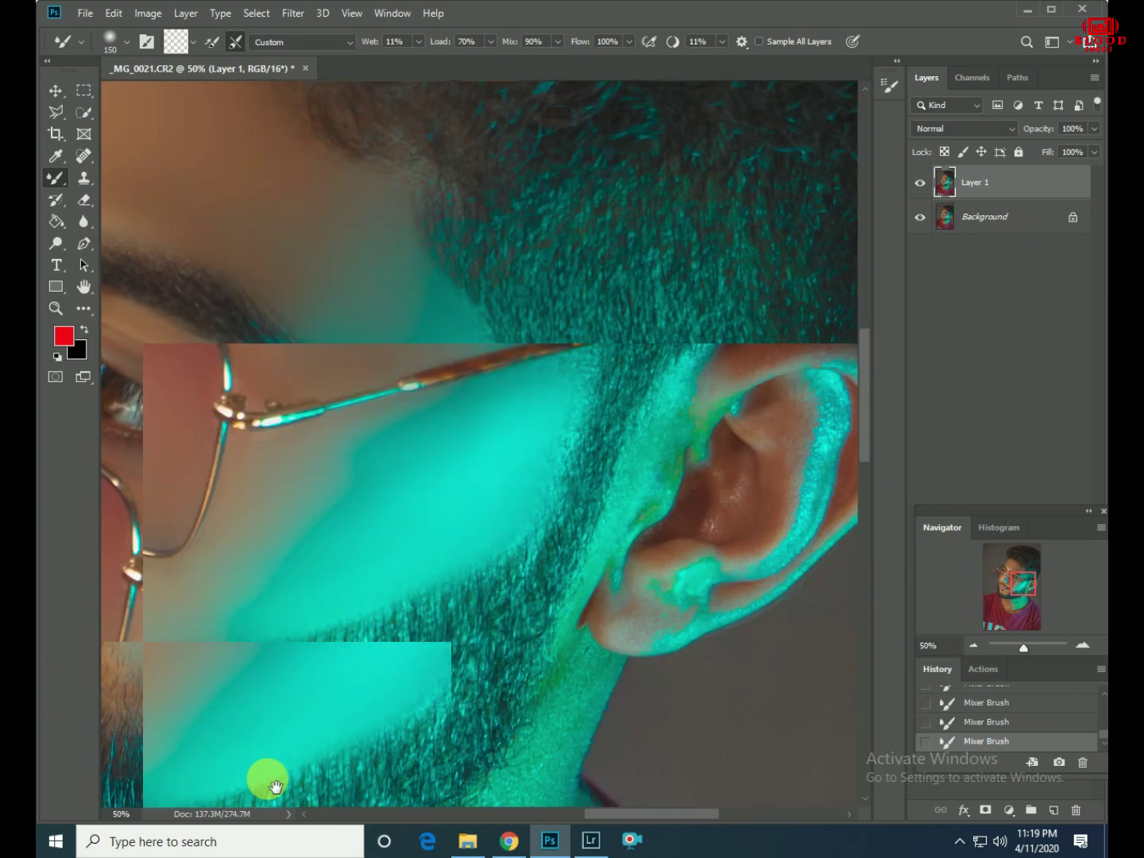
key("bracketleft")
key("bracketleft")
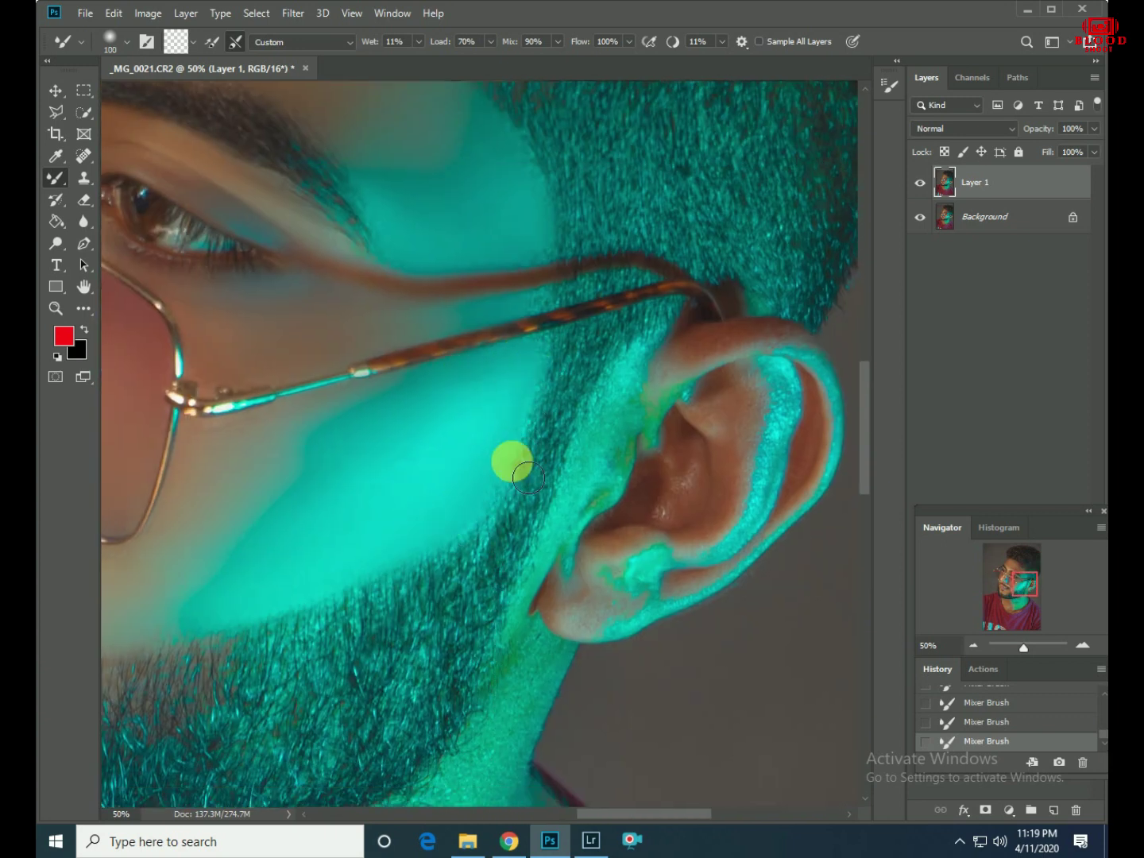
mouse_move(616, 479)
left_mouse_down()
mouse_move(639, 357)
mouse_move(778, 333)
mouse_move(766, 375)
mouse_move(801, 396)
mouse_move(683, 538)
mouse_move(677, 408)
mouse_move(771, 401)
mouse_move(604, 567)
mouse_move(643, 609)
mouse_move(697, 611)
mouse_move(810, 361)
mouse_move(549, 629)
mouse_move(619, 476)
left_mouse_up()
- Smooth the neck skin and lower-neck stubble, then zoom out to the full portrait
scroll(555, 432, "down", 5)
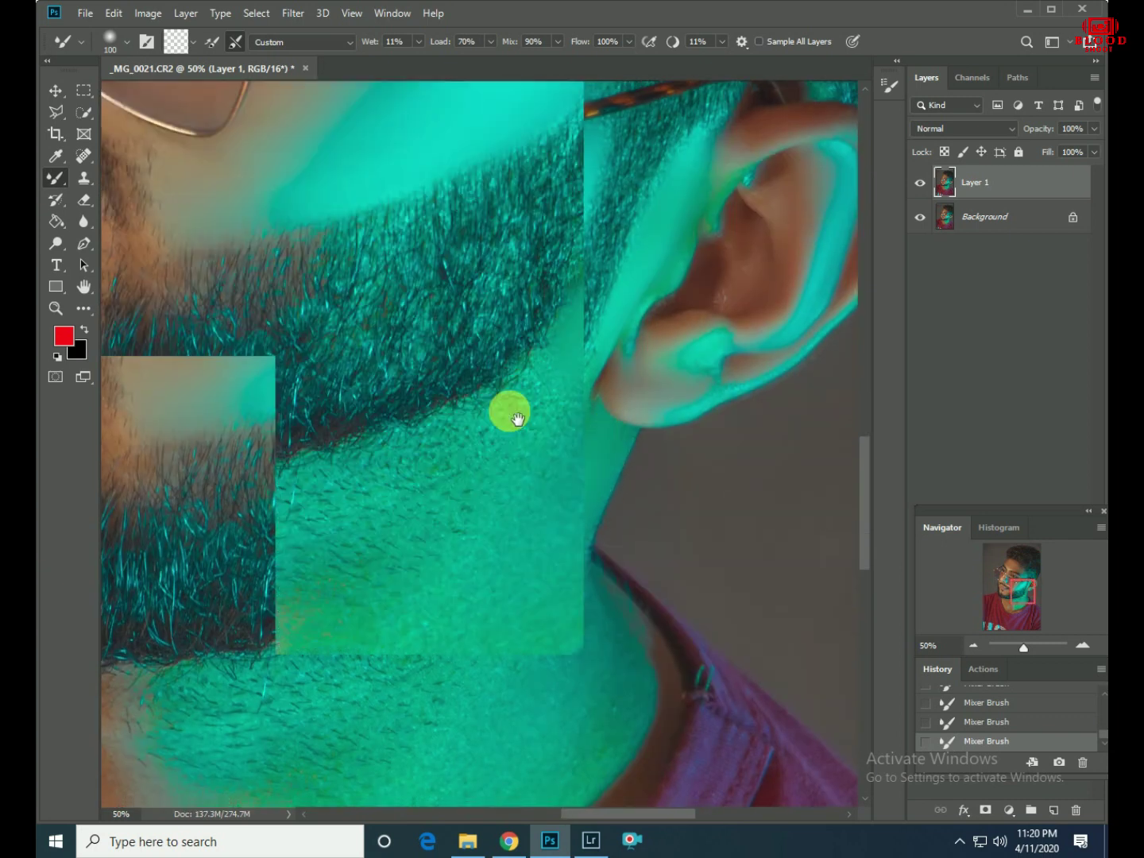
key("bracketright")
key("bracketright")
key("bracketright")
mouse_move(525, 438)
left_mouse_down()
mouse_move(654, 534)
mouse_move(570, 687)
mouse_move(684, 496)
mouse_move(419, 548)
mouse_move(448, 650)
mouse_move(711, 444)
mouse_move(632, 639)
mouse_move(534, 433)
mouse_move(441, 430)
mouse_move(629, 435)
mouse_move(560, 619)
mouse_move(598, 531)
left_mouse_up()
scroll(447, 648, "down", 3)
scroll(446, 649, "left", 3)
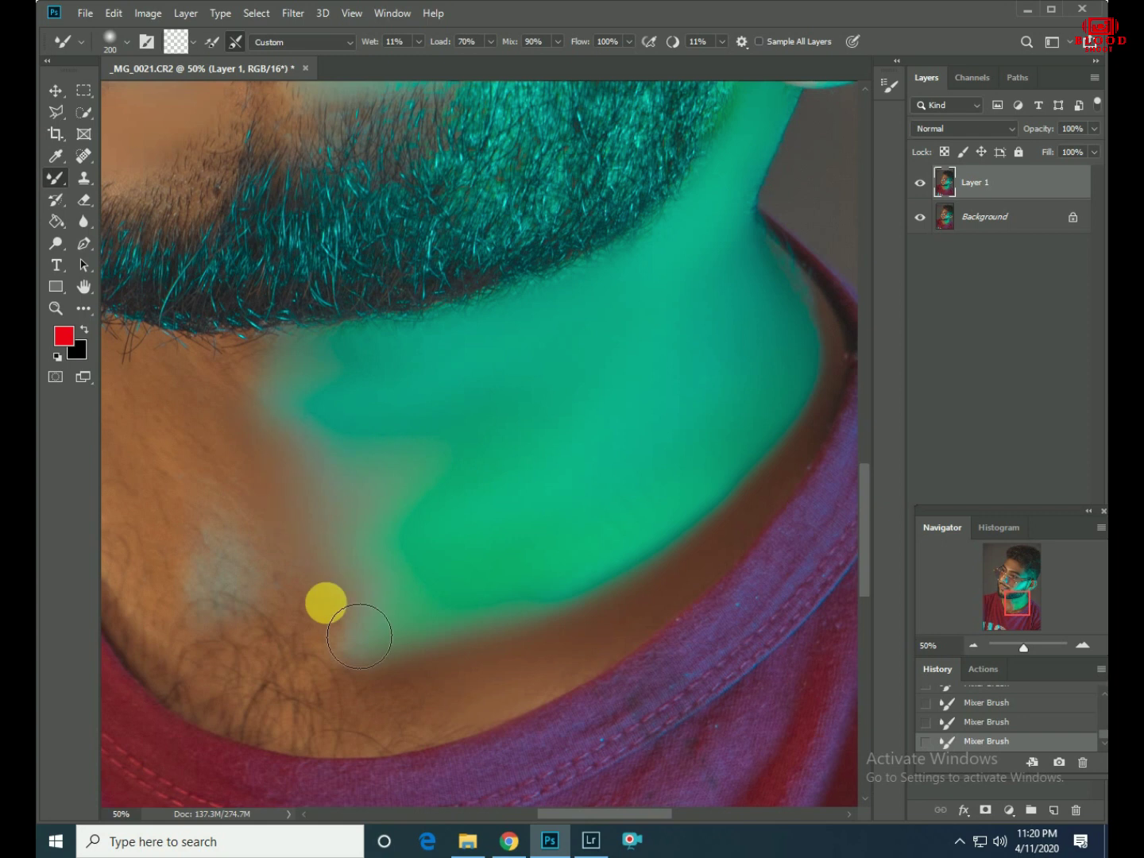
scroll(357, 625, "down", 3)
scroll(357, 626, "left", 4)
mouse_move(616, 372)
left_mouse_down()
mouse_move(566, 547)
mouse_move(632, 379)
mouse_move(680, 622)
mouse_move(524, 593)
mouse_move(429, 340)
mouse_move(633, 398)
mouse_move(559, 595)
mouse_move(524, 447)
left_mouse_up()
key("ctrl+minus")
key("ctrl+minus")
key("ctrl+minus")
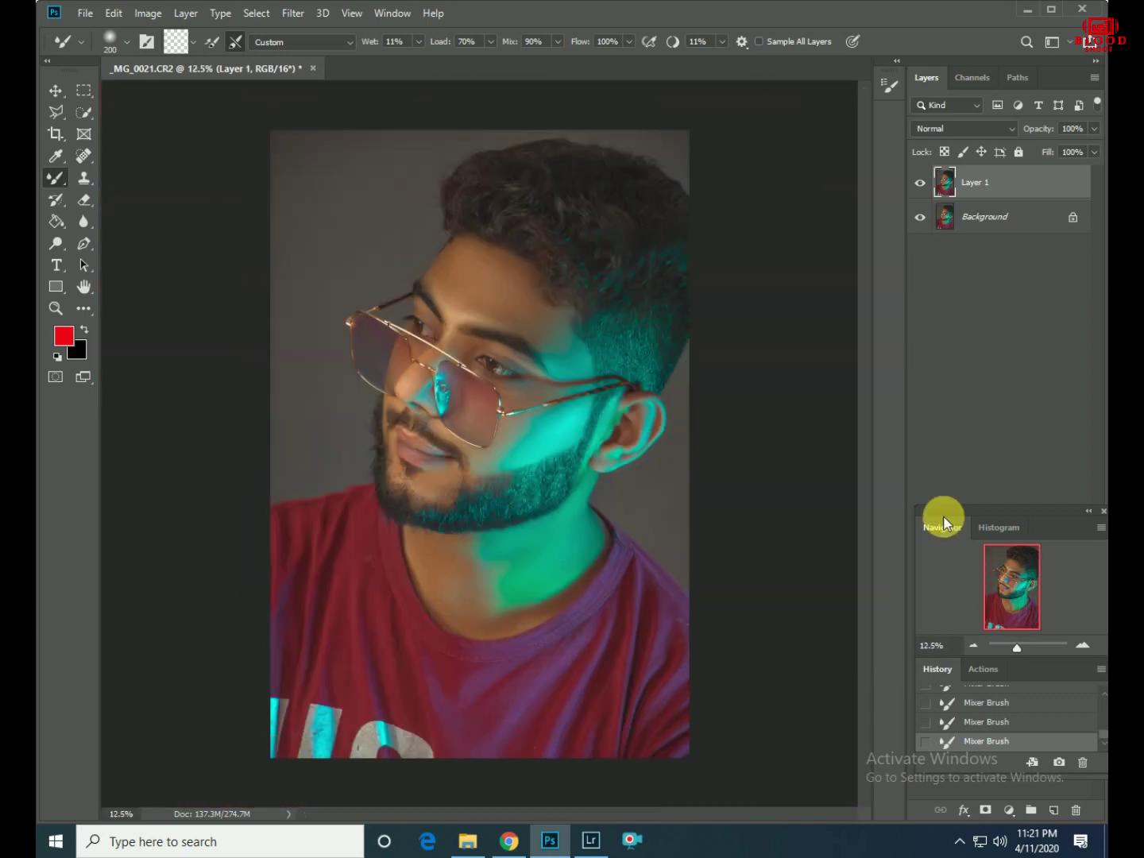
- Compare Layer 1 with the original, merge visible layers, and open the Camera Raw Filter
left_click(920, 185)
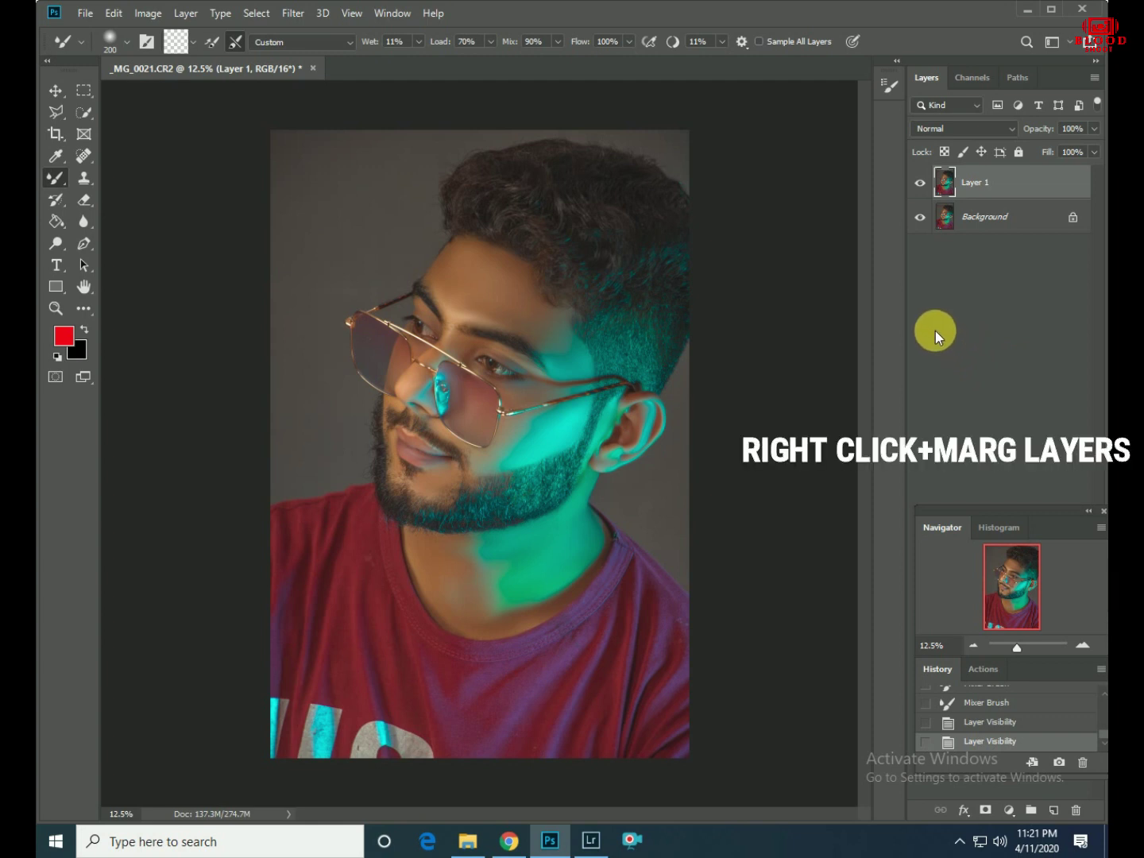
left_click(920, 182)
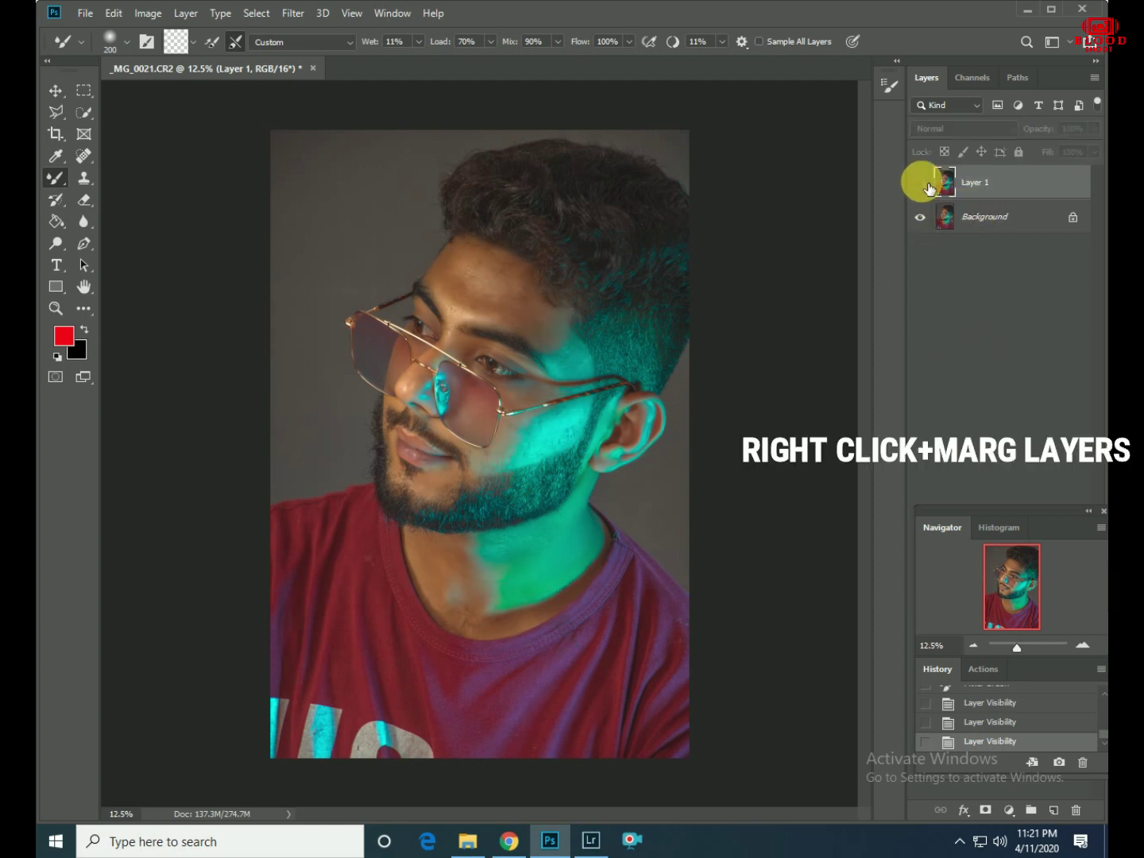
right_click(1015, 189)
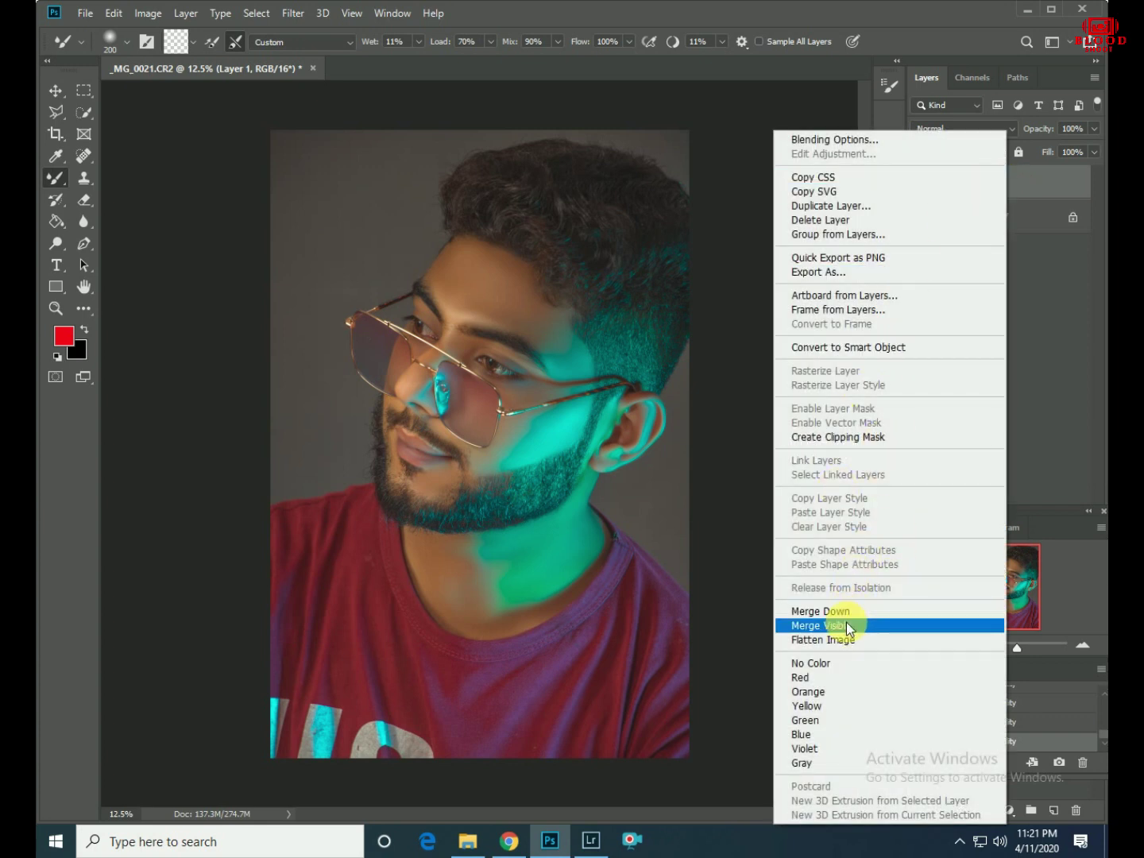
key("Escape")
key("ctrl+shift+e")
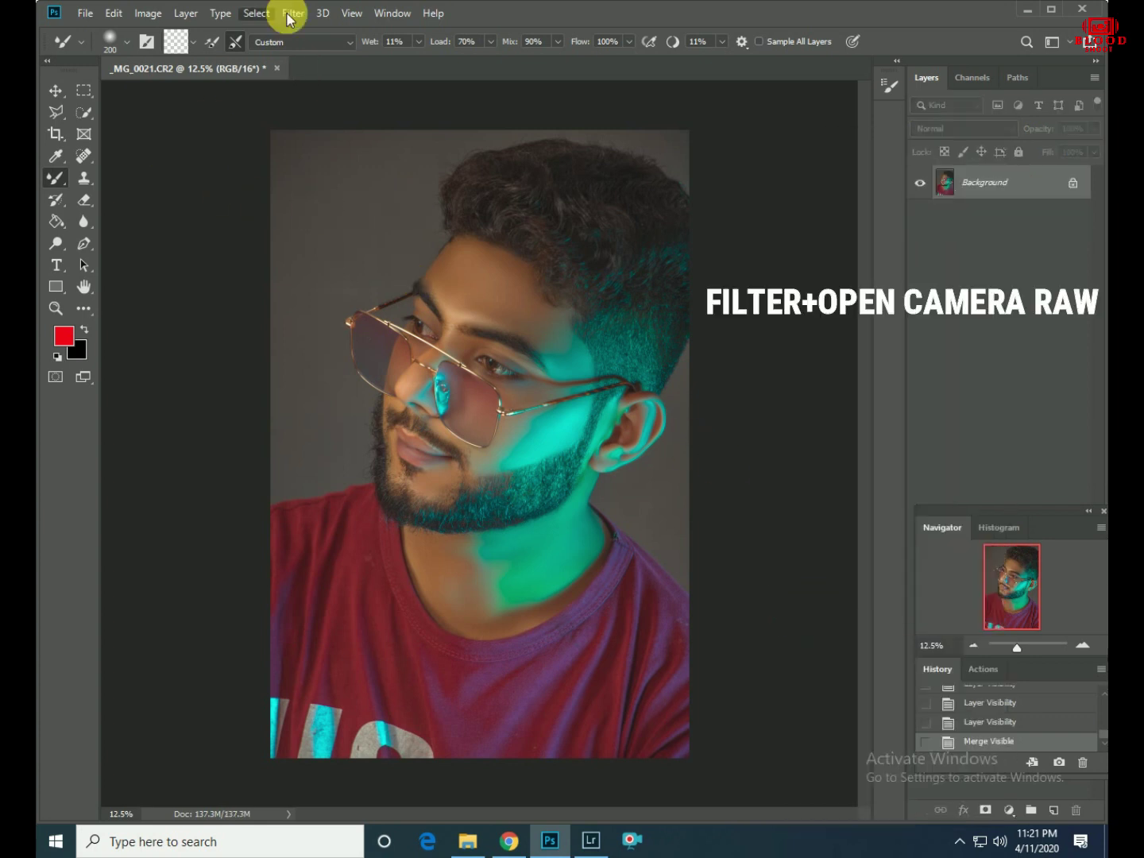
left_click(293, 13)
left_click(347, 115)
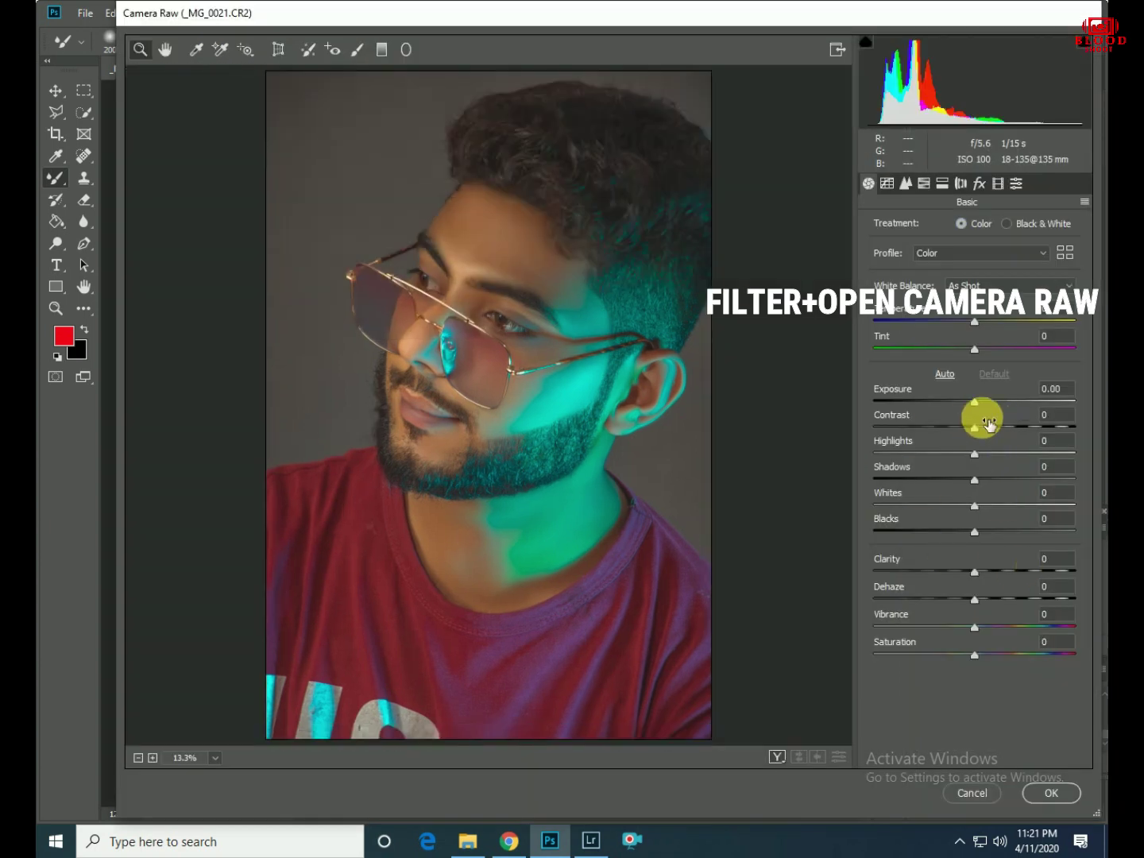
- Set Highlights -100, Whites +15, Contrast +7 and Clarity +12 in the Basic panel
left_click_drag(974, 452, 891, 453)
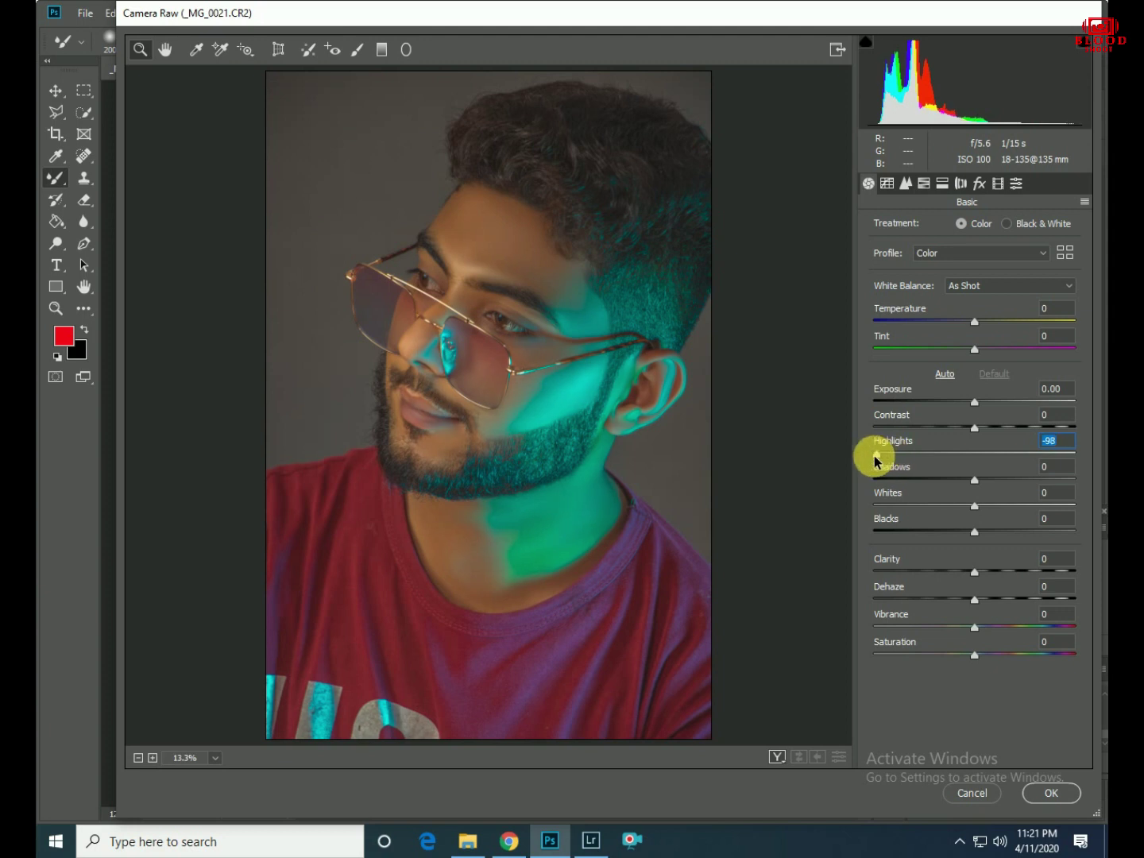
left_click_drag(873, 460, 869, 457)
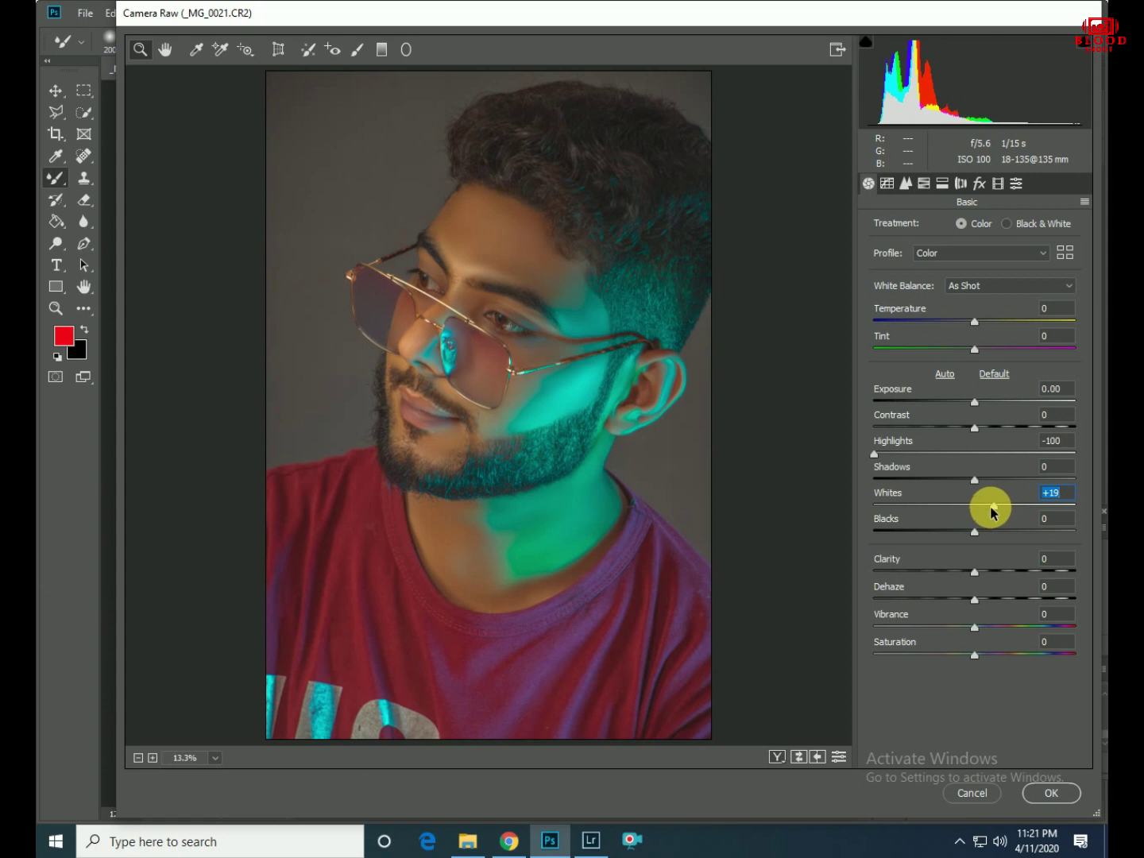
key("Down")
key("Down")
key("Down")
left_click_drag(974, 427, 986, 430)
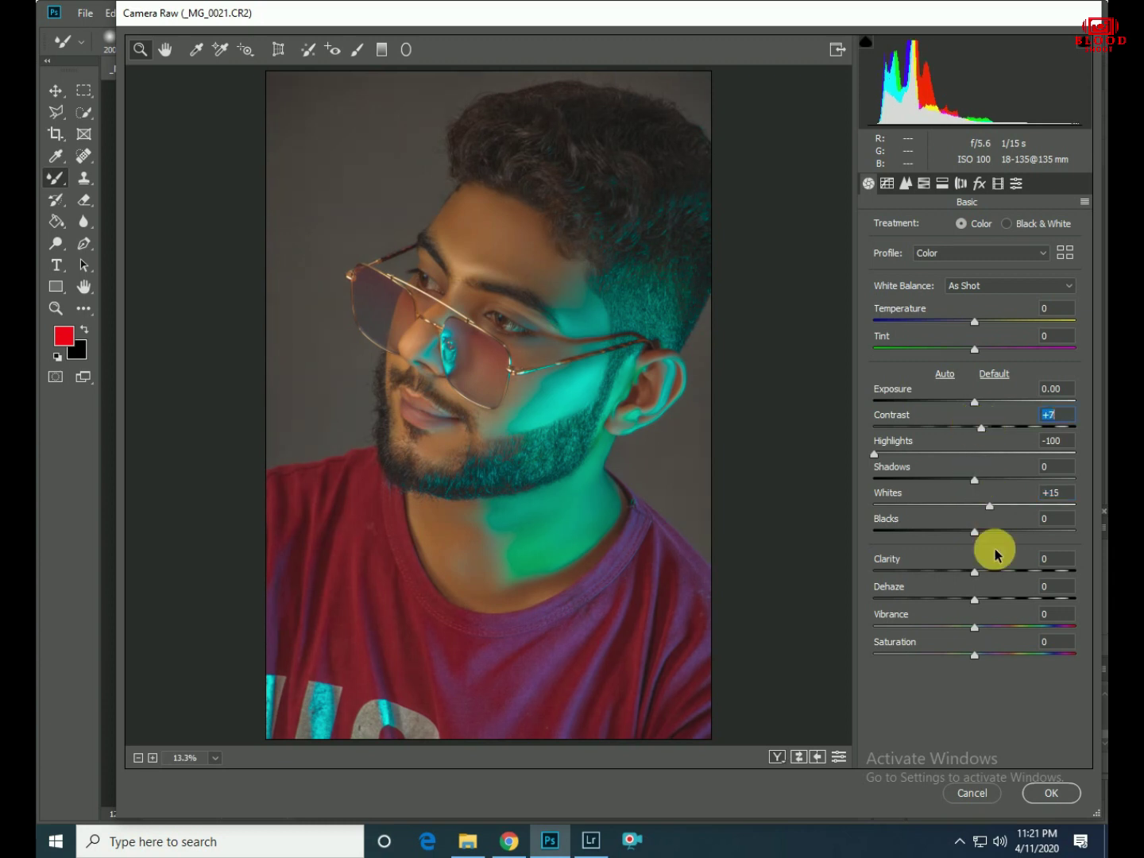
left_click_drag(975, 572, 992, 573)
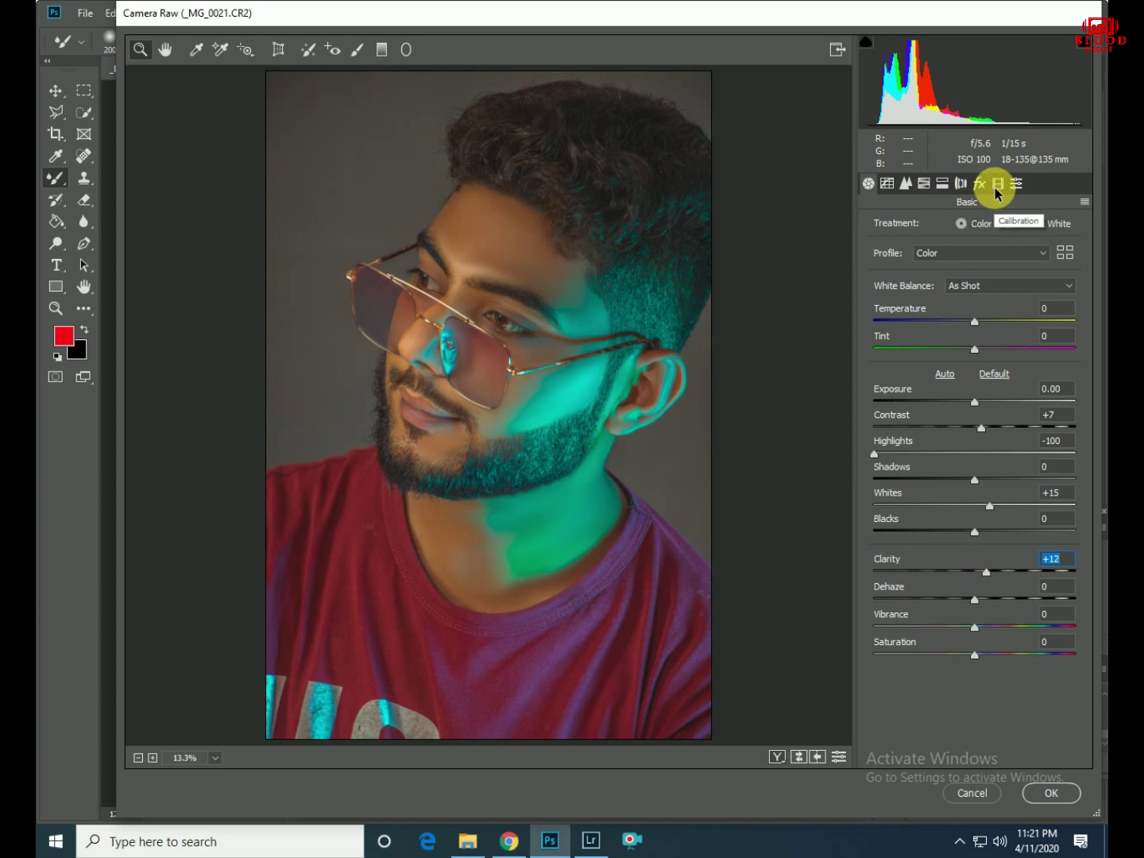
- Raise the Darks on the parametric tone curve
left_click(888, 184)
left_click(892, 228)
mouse_move(976, 550)
left_mouse_down()
mouse_move(989, 550)
mouse_move(985, 523)
mouse_move(1004, 498)
left_mouse_up()
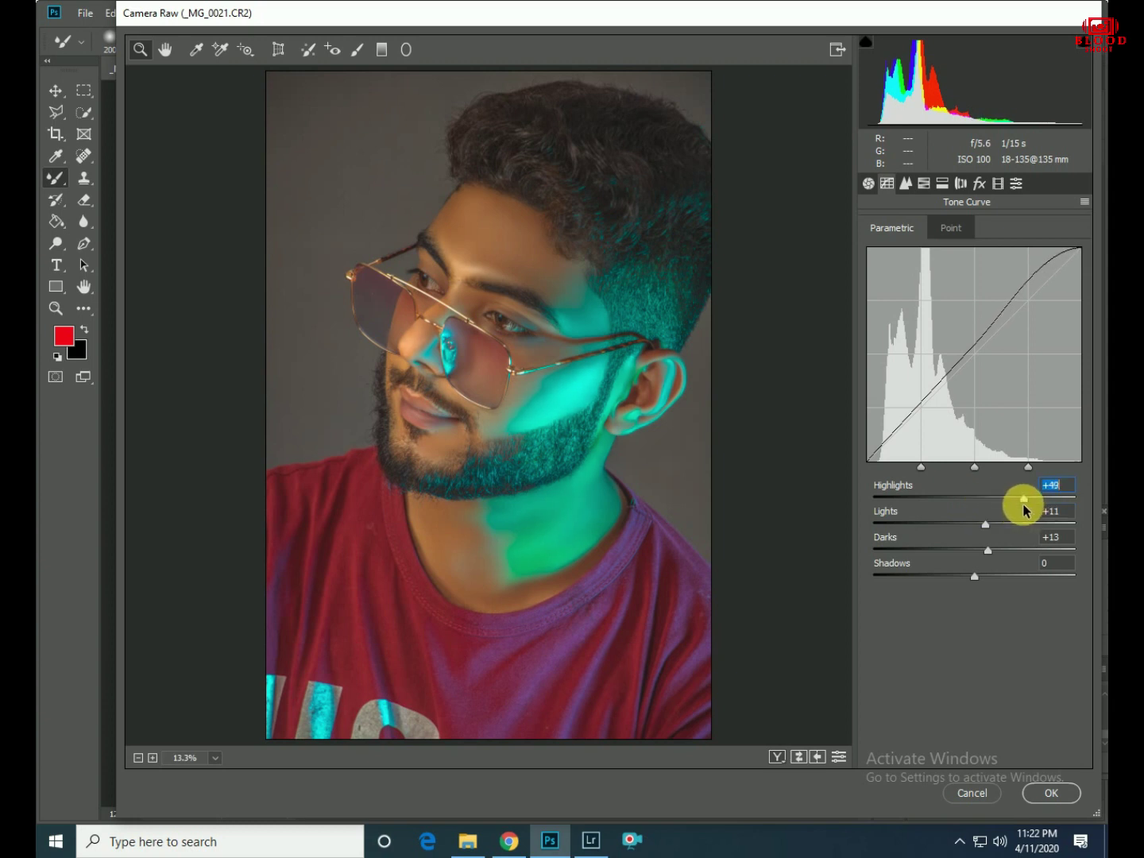
- Lift the point curve's black point slightly
left_click(951, 229)
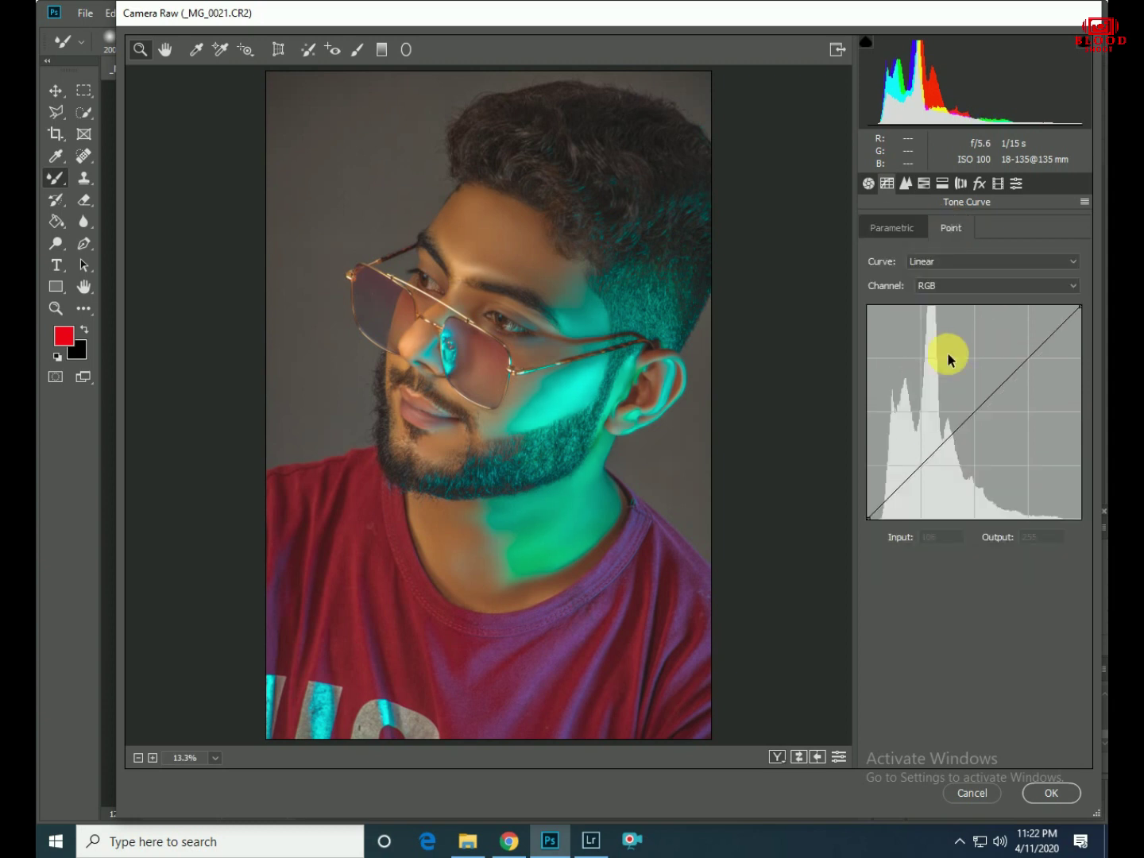
left_click_drag(878, 528, 869, 519)
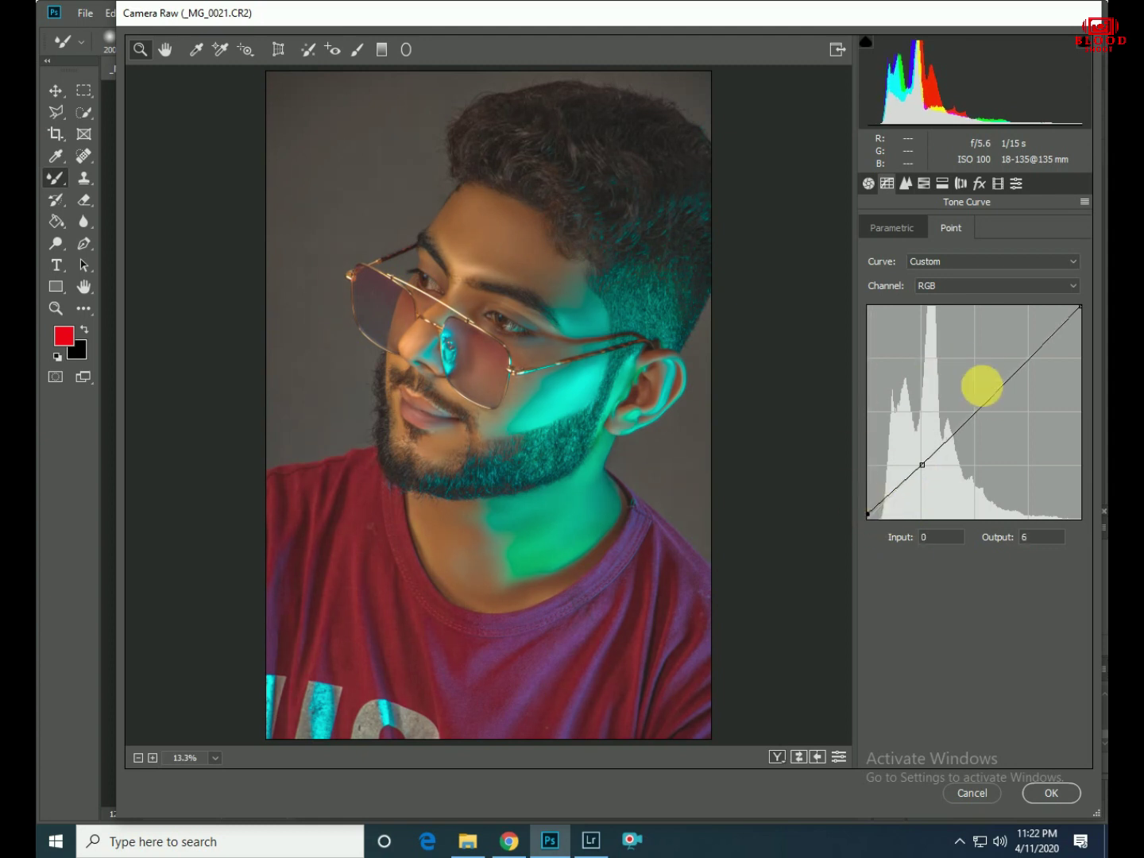
left_click(921, 184)
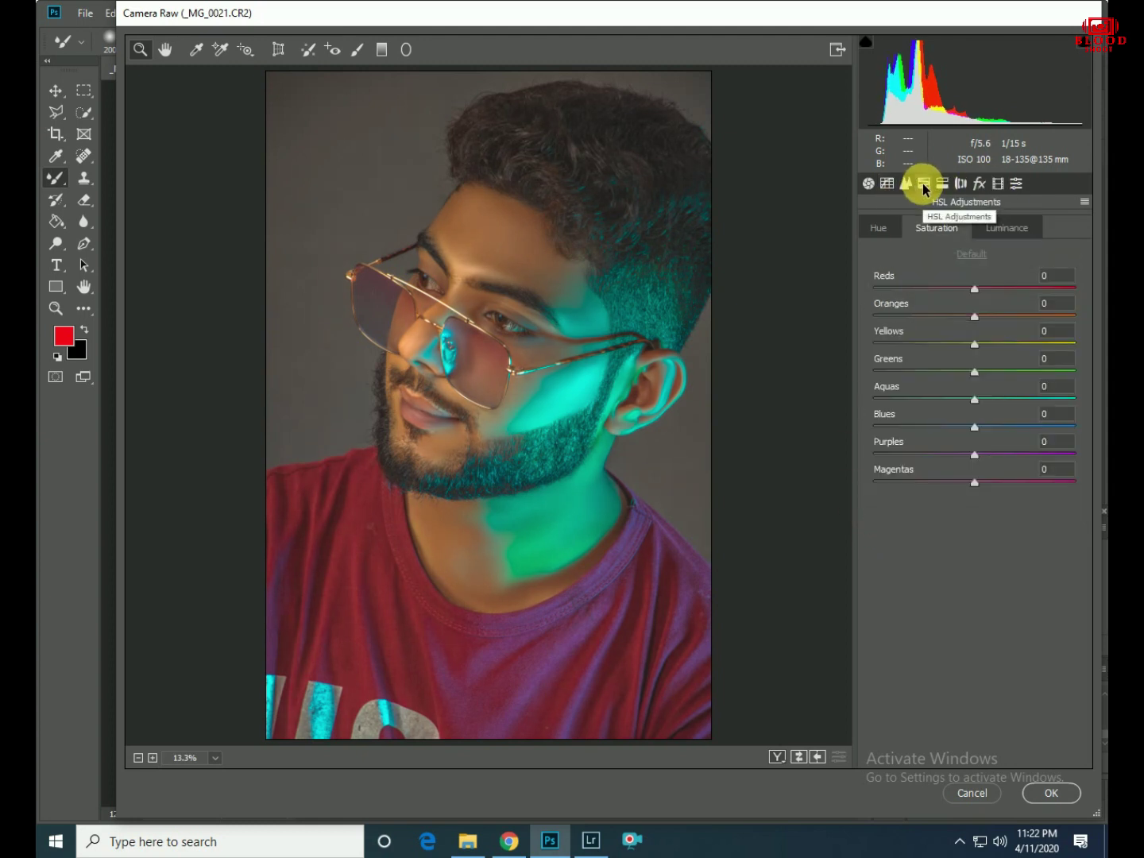
left_click(998, 183)
- Set Blue Primary saturation +19 and hue -7, and Green Primary hue -35
left_click_drag(983, 524, 1000, 529)
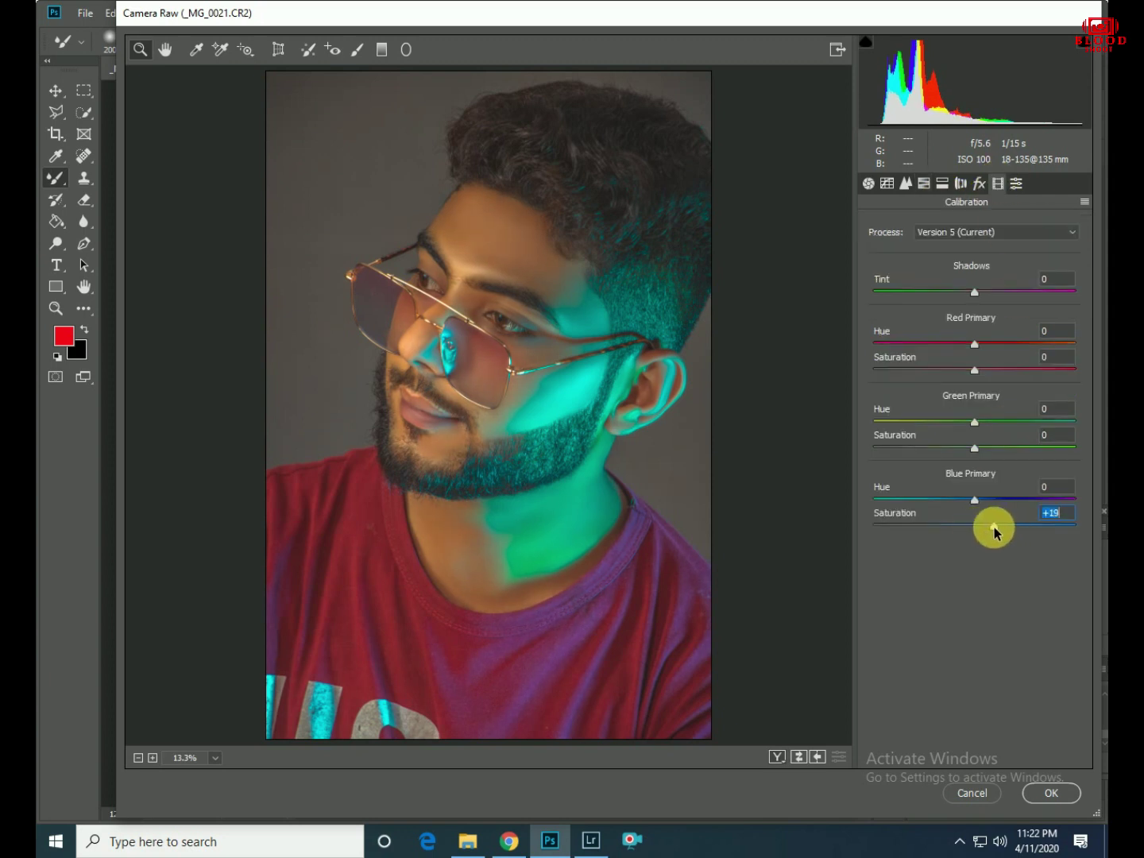
left_click(950, 499)
left_click_drag(969, 500, 972, 498)
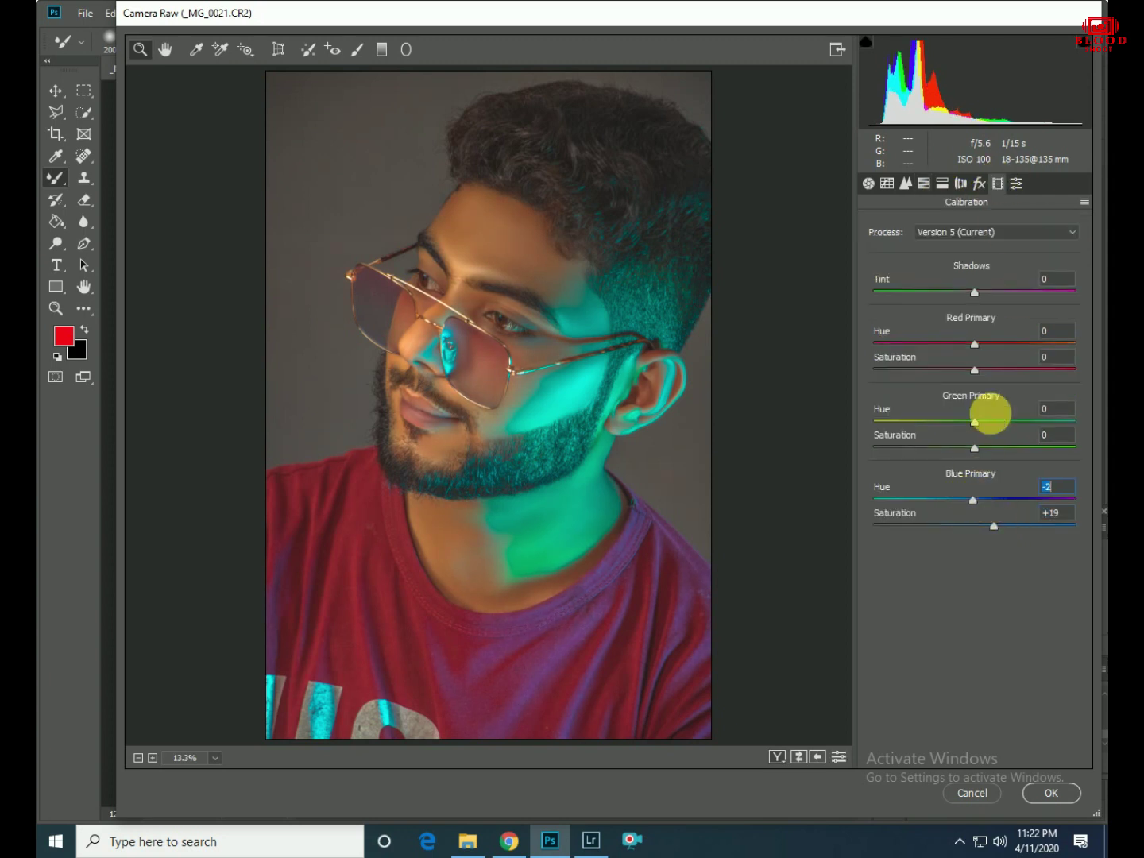
mouse_move(974, 369)
left_mouse_down()
mouse_move(943, 371)
mouse_move(972, 370)
left_mouse_up()
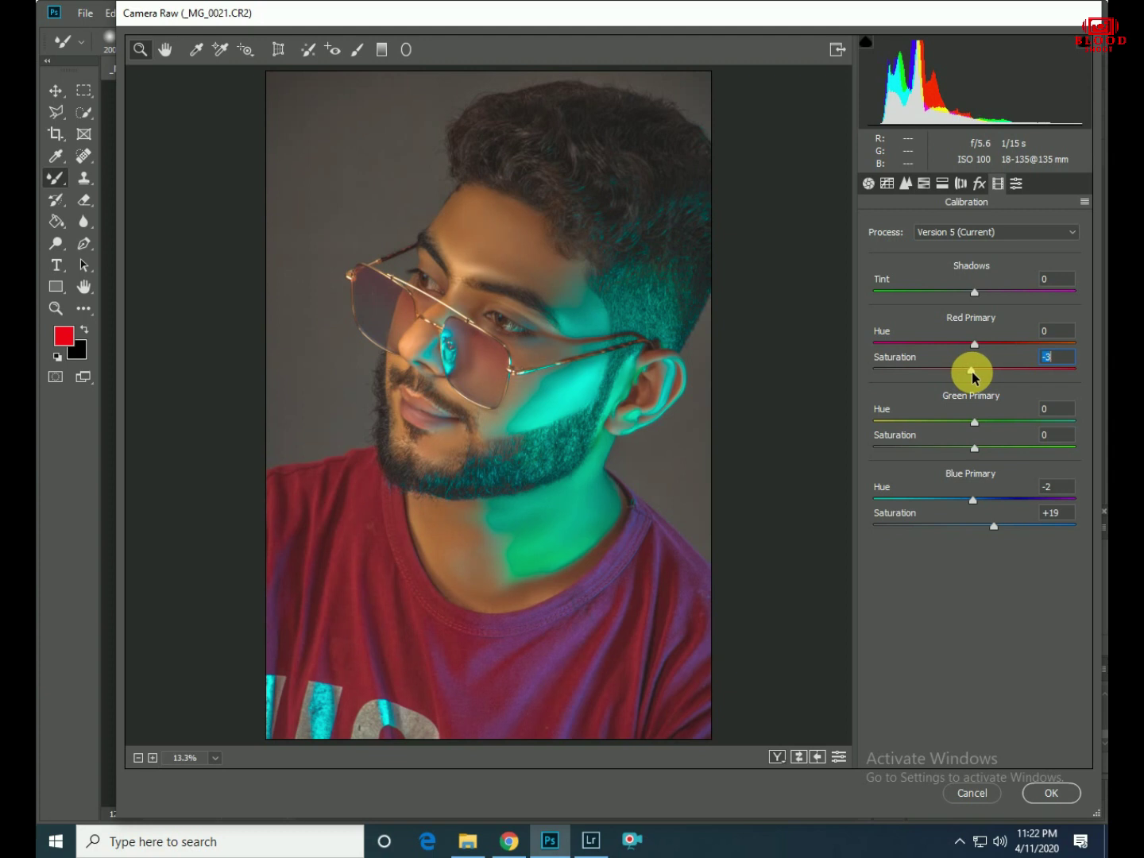
left_click_drag(975, 420, 918, 422)
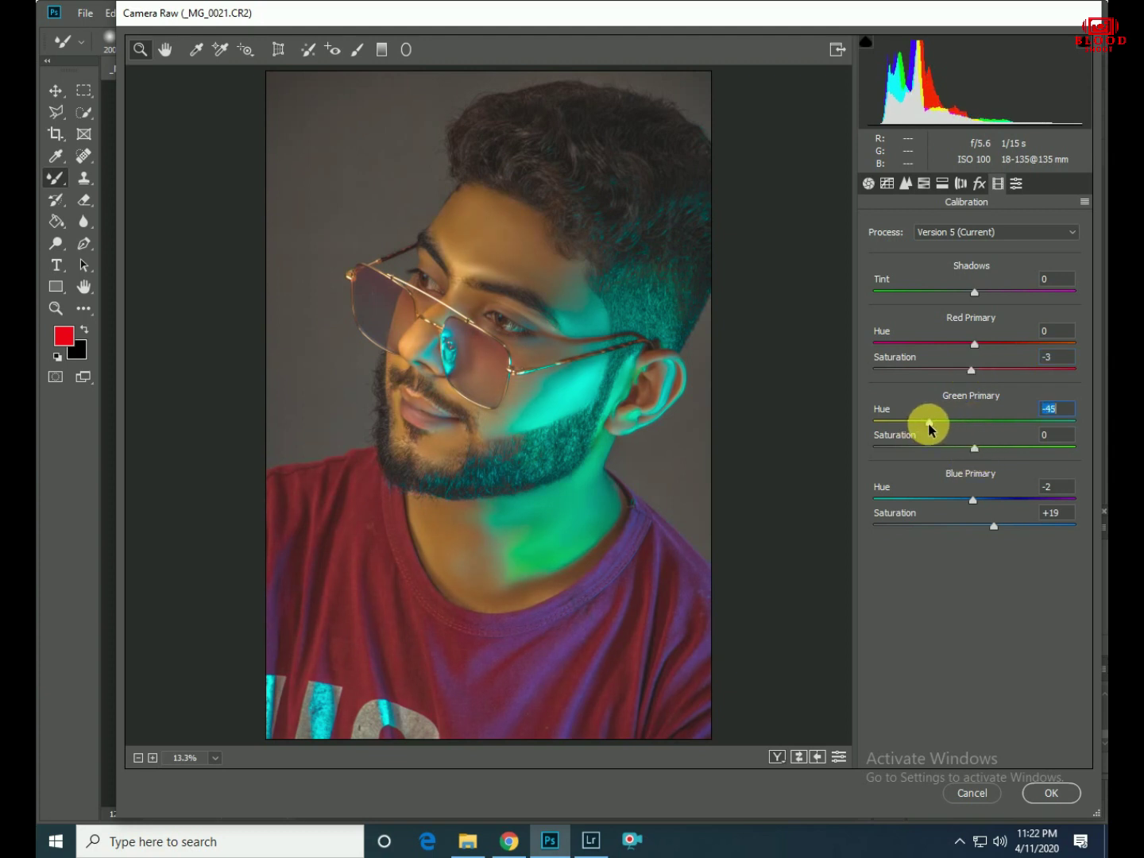
left_click_drag(971, 500, 946, 501)
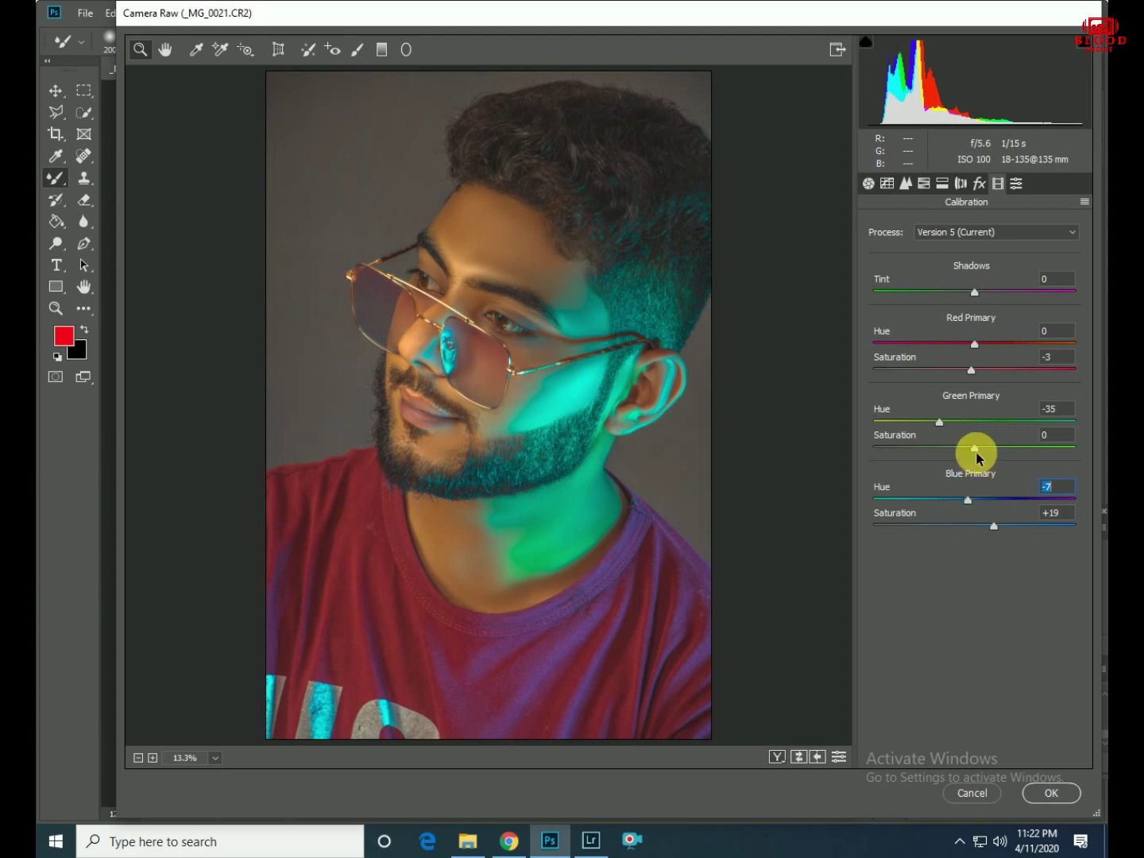
- Raise Red Primary saturation to +10 and set the split-toning highlight hue to 120
left_click_drag(971, 370, 997, 370)
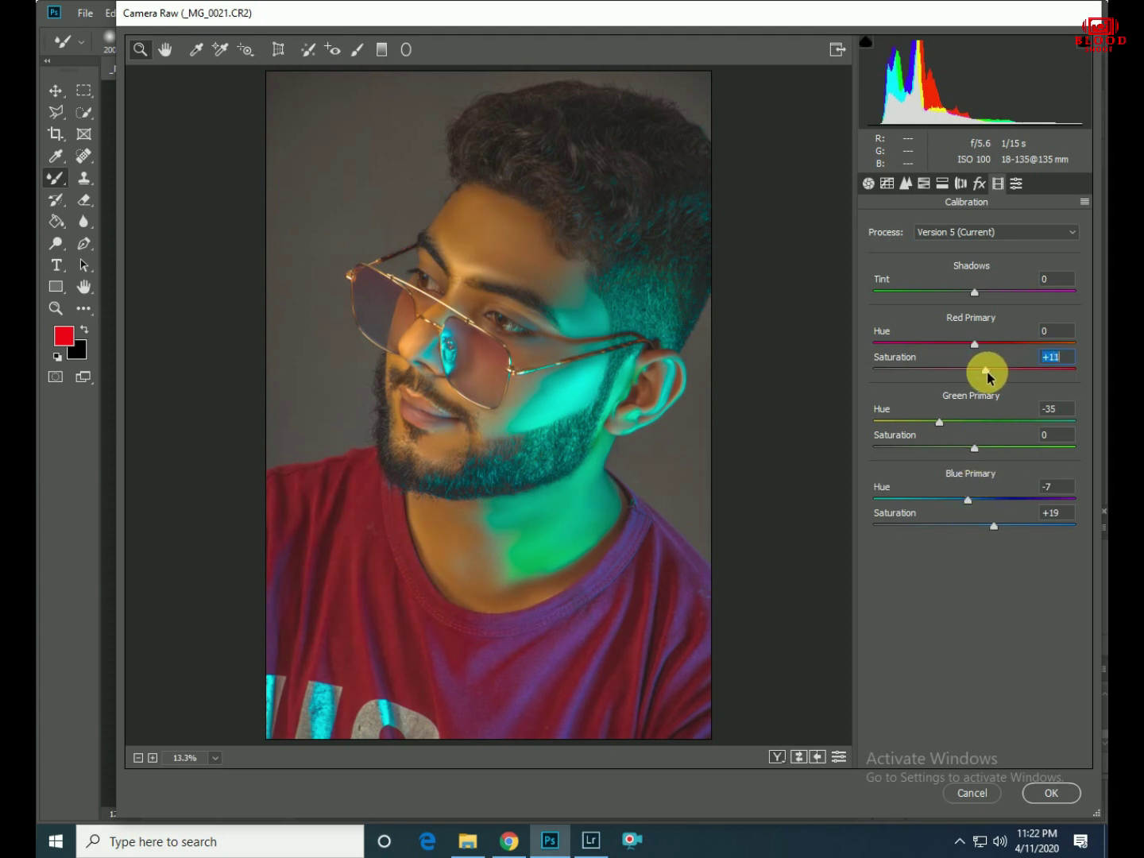
left_click(941, 183)
left_click(918, 278)
- Raise the Split Toning highlight saturation to 24 at hue 120 and commit the Camera Raw filter
mouse_move(874, 252)
left_mouse_down()
mouse_move(990, 233)
mouse_move(933, 237)
mouse_move(944, 244)
left_mouse_up()
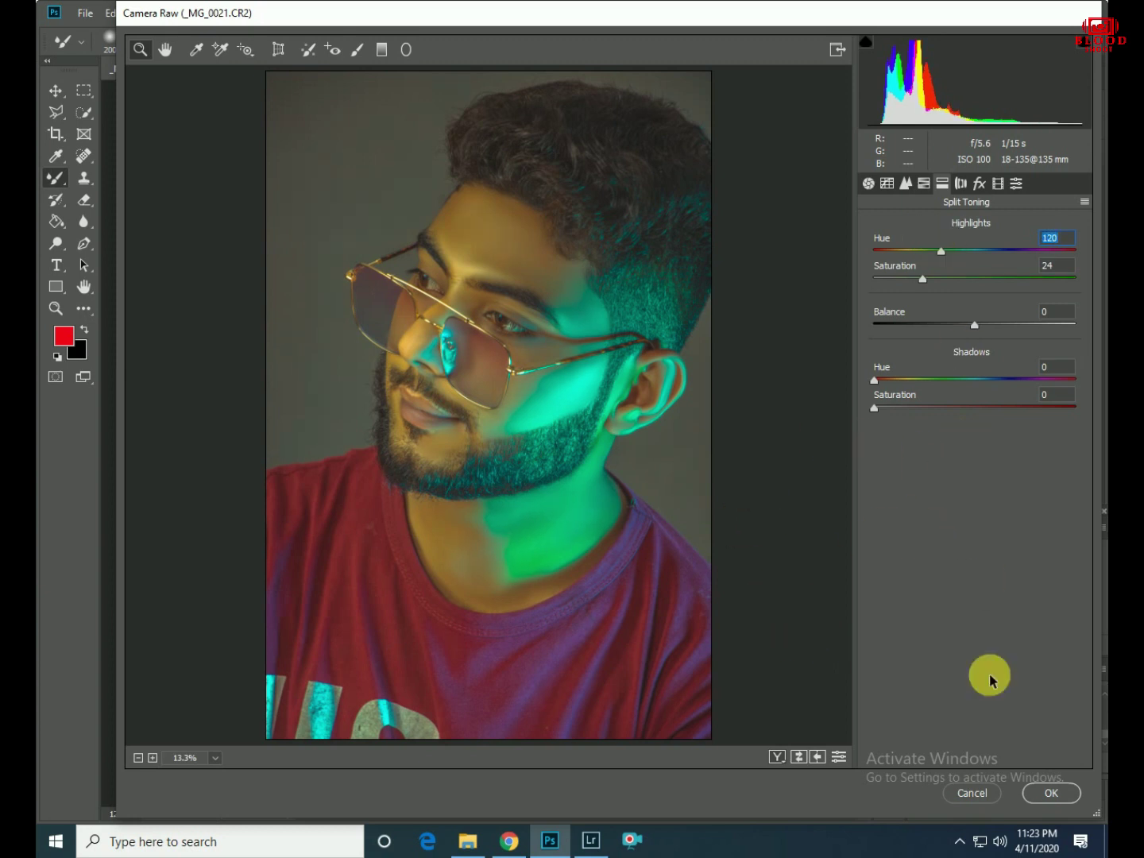
left_click(1048, 794)
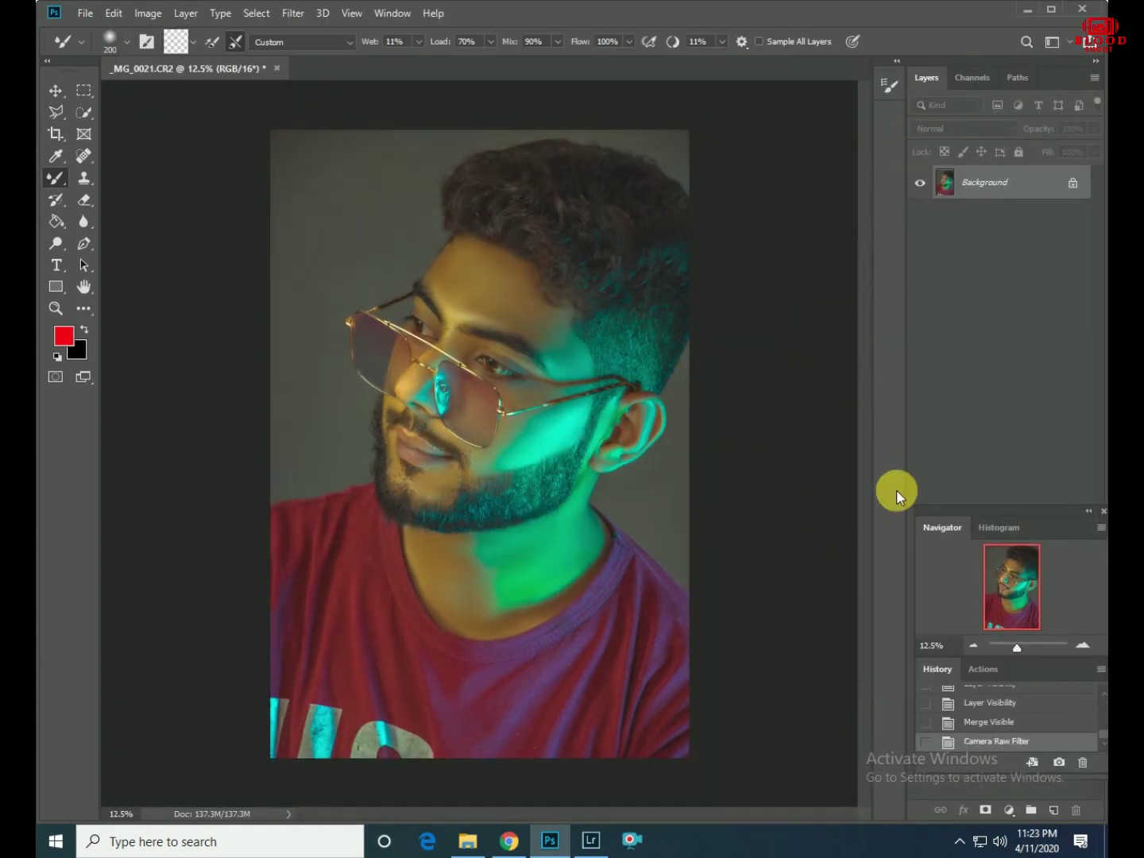
left_click(991, 722)
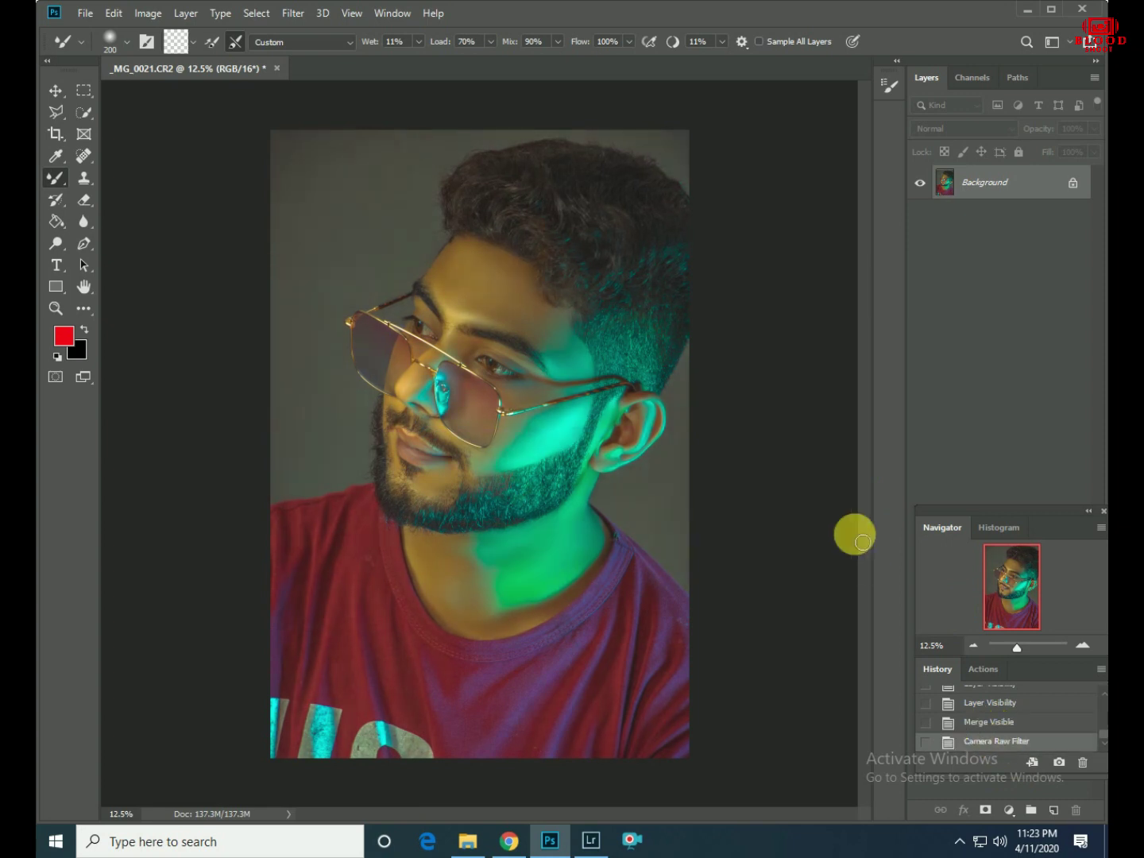